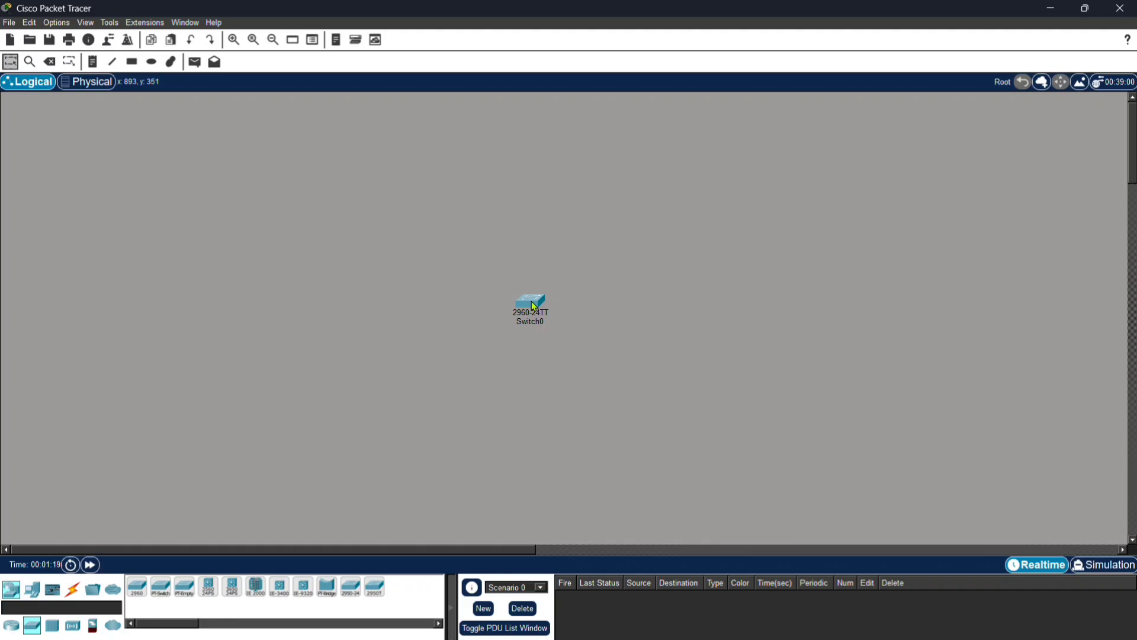
Move the 2960 switch to the middle of the workspace and place two PCs below it, one on each side
{"action": "scroll", "coordinate": [524, 311], "scroll_direction": "up", "scroll_amount": 2}
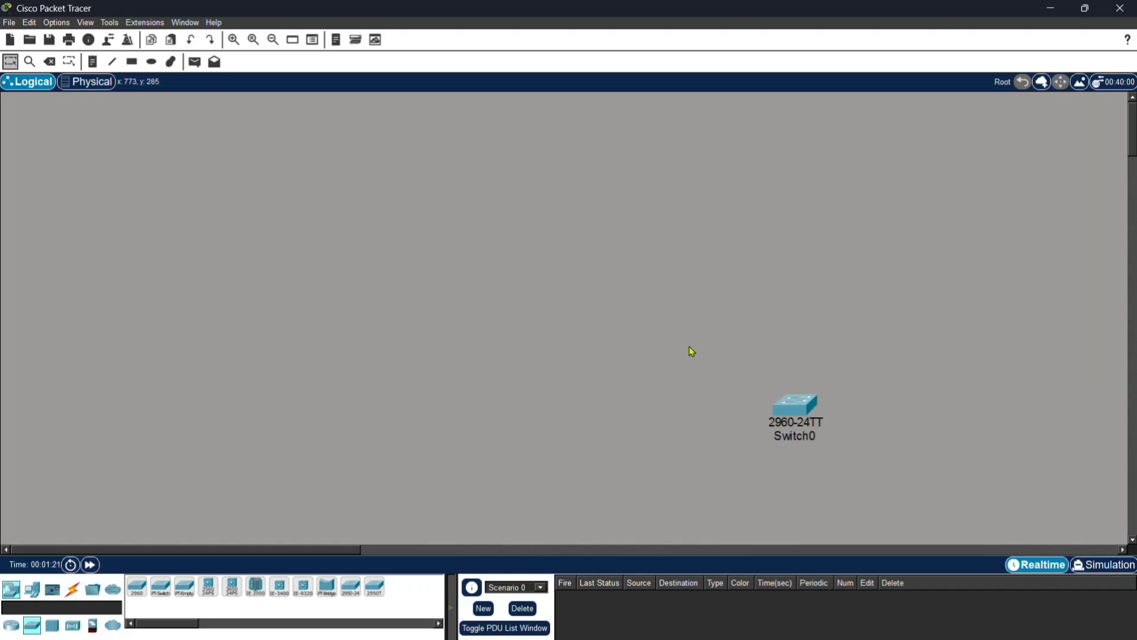
{"action": "left_click_drag", "start_coordinate": [761, 404], "coordinate": [568, 304]}
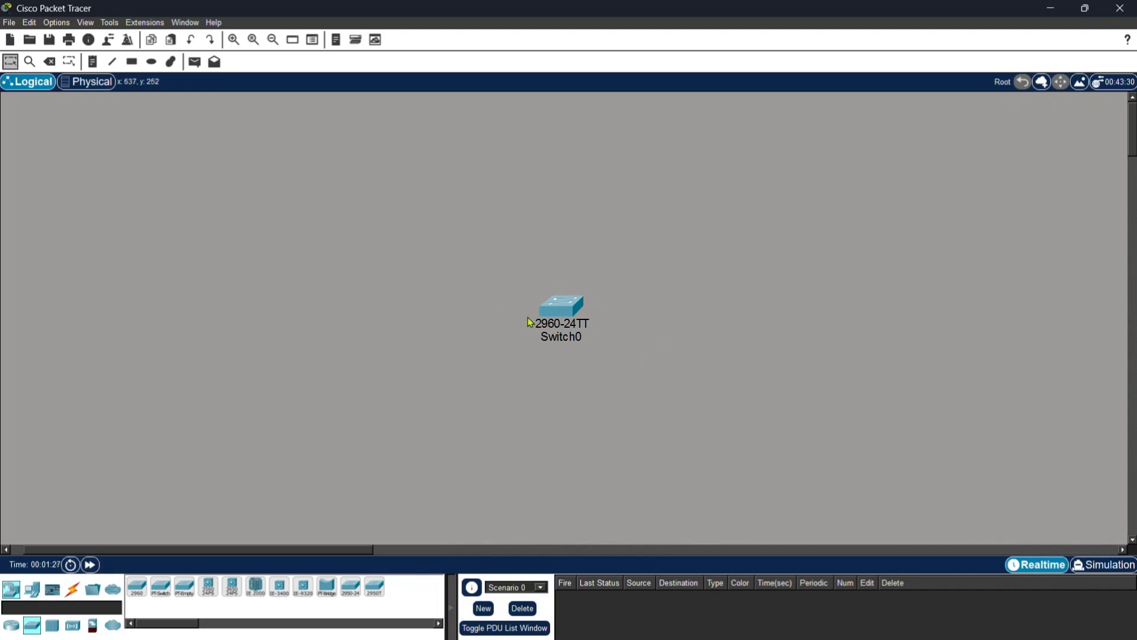
{"action": "left_click", "coordinate": [39, 595]}
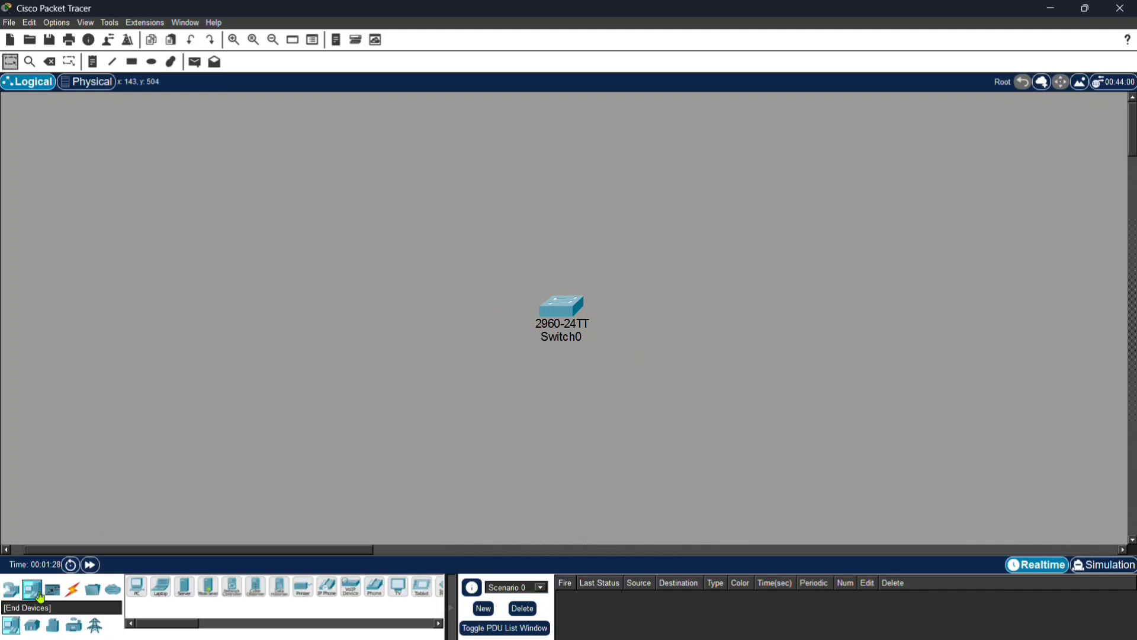
{"action": "left_click", "coordinate": [137, 586]}
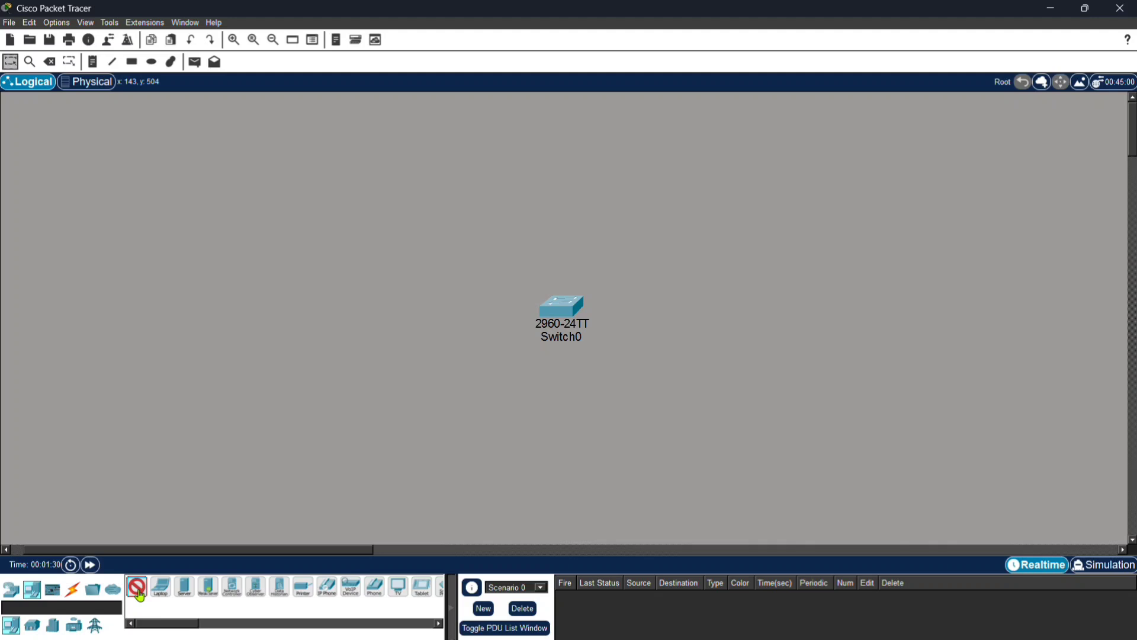
{"action": "left_click", "coordinate": [389, 447]}
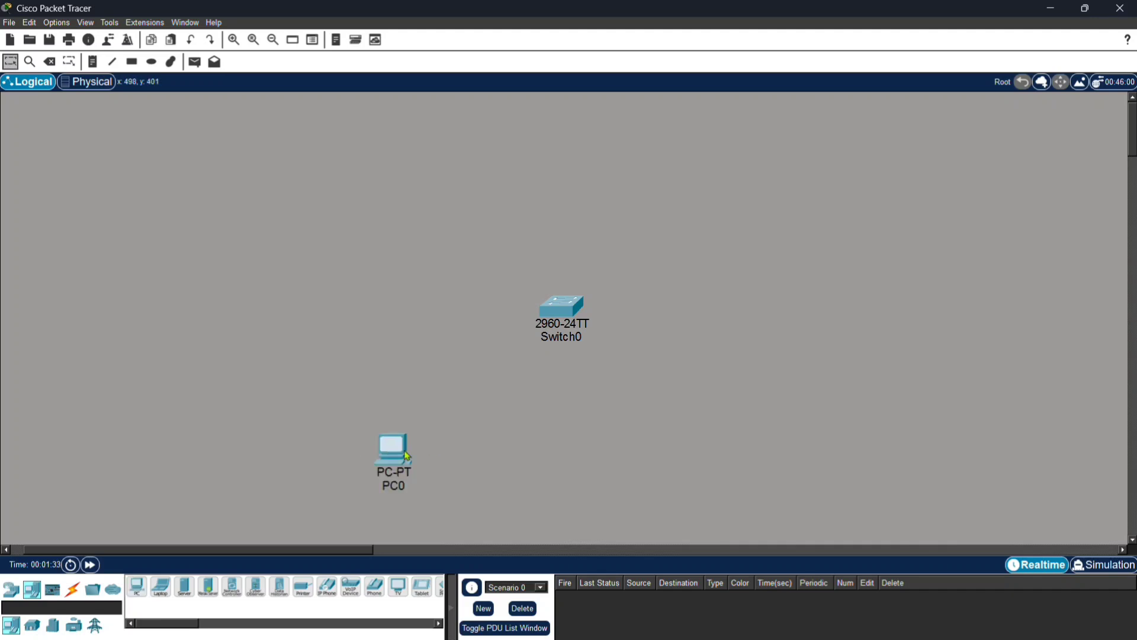
{"action": "left_click", "coordinate": [130, 588]}
{"action": "left_click", "coordinate": [727, 463]}
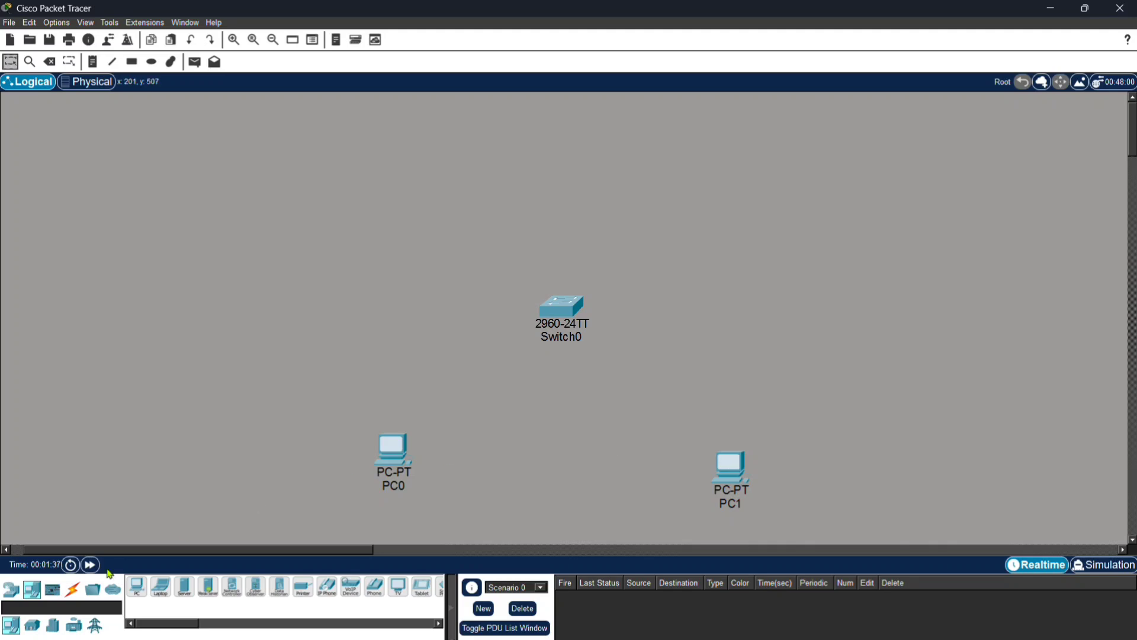
Place two more PCs above the switch, one to its upper left and one to its upper right
{"action": "left_click", "coordinate": [135, 587]}
{"action": "left_click", "coordinate": [333, 204]}
{"action": "left_click", "coordinate": [134, 592]}
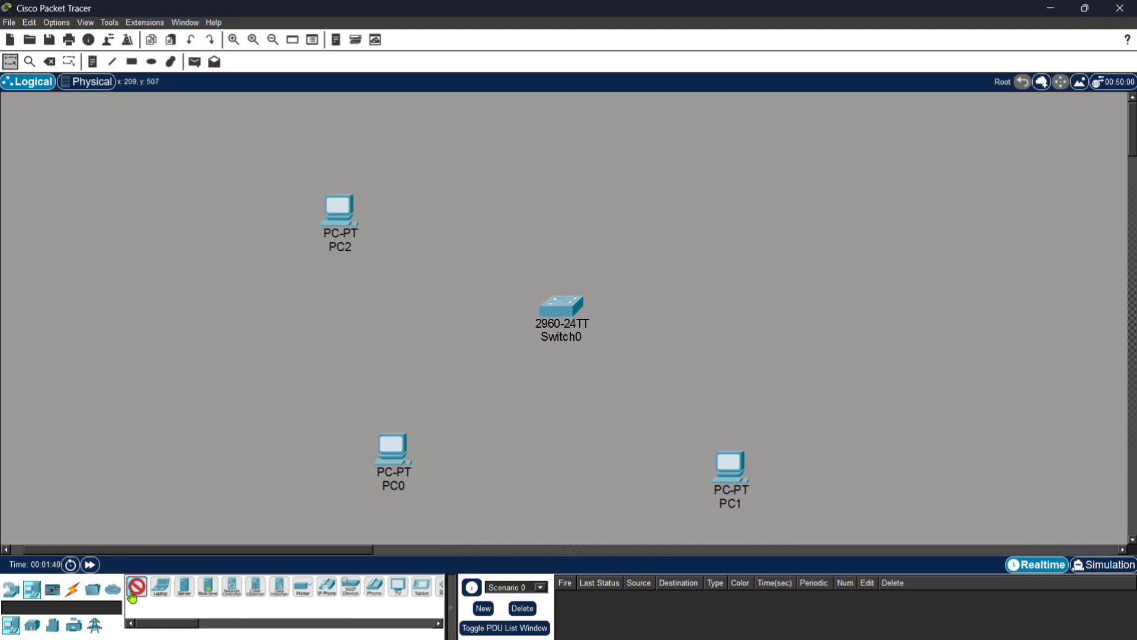
{"action": "left_click", "coordinate": [688, 190]}
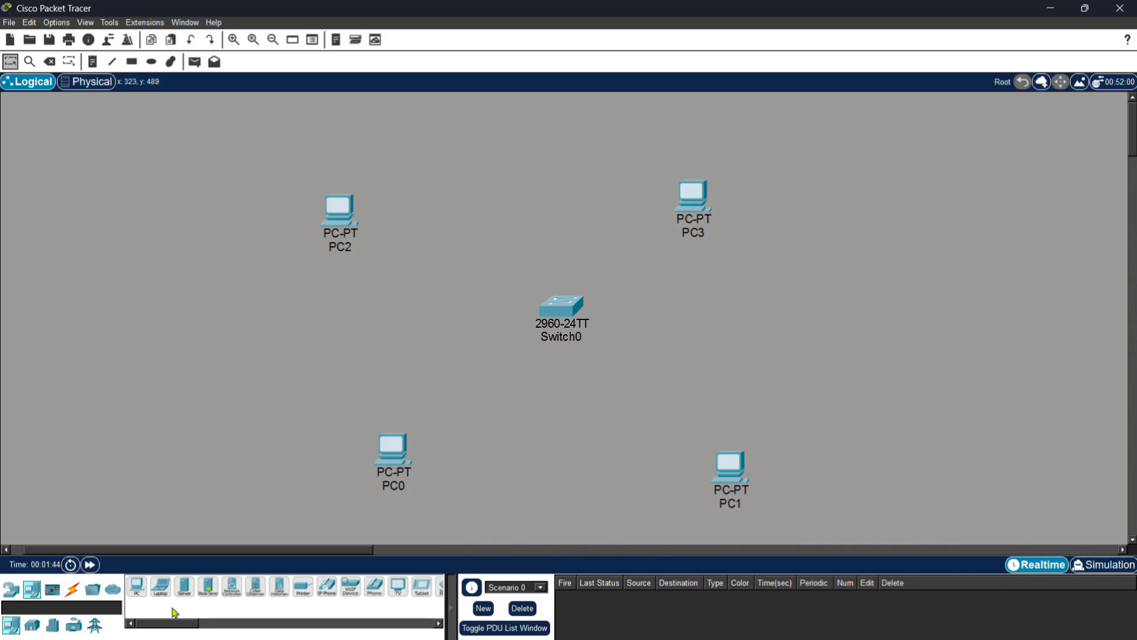
Connect PC0 and PC2 to Switch0, using the automatically chosen connection type for each cable
{"action": "left_click", "coordinate": [73, 589]}
{"action": "left_click", "coordinate": [137, 591]}
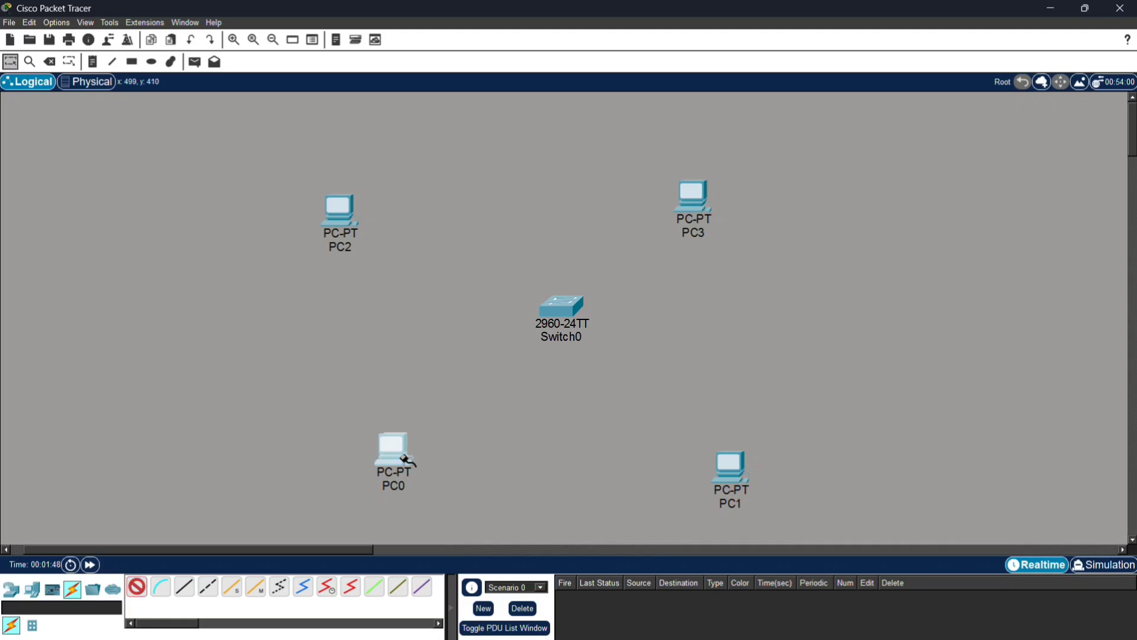
{"action": "left_click", "coordinate": [408, 461]}
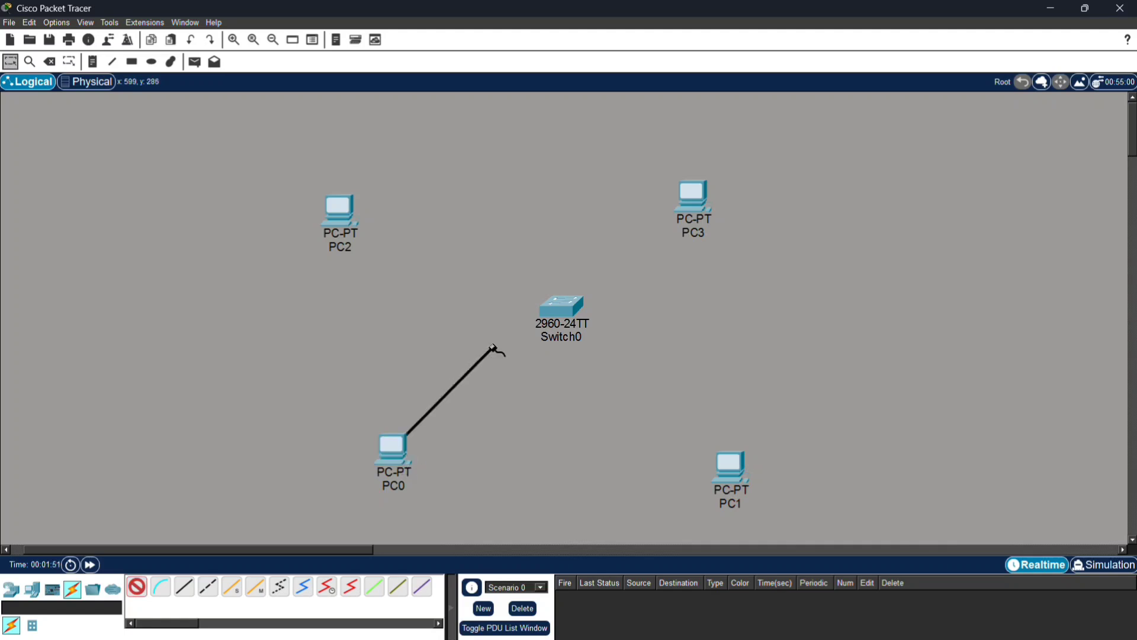
{"action": "left_click", "coordinate": [557, 312]}
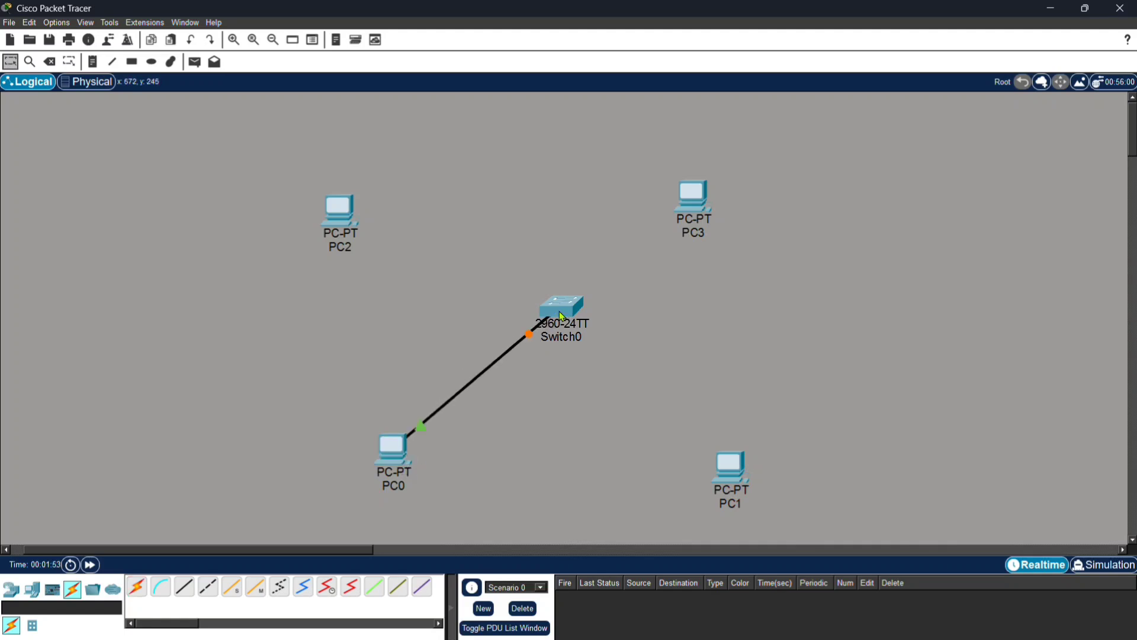
{"action": "left_click", "coordinate": [137, 586]}
{"action": "left_click", "coordinate": [360, 228]}
{"action": "left_click", "coordinate": [538, 303]}
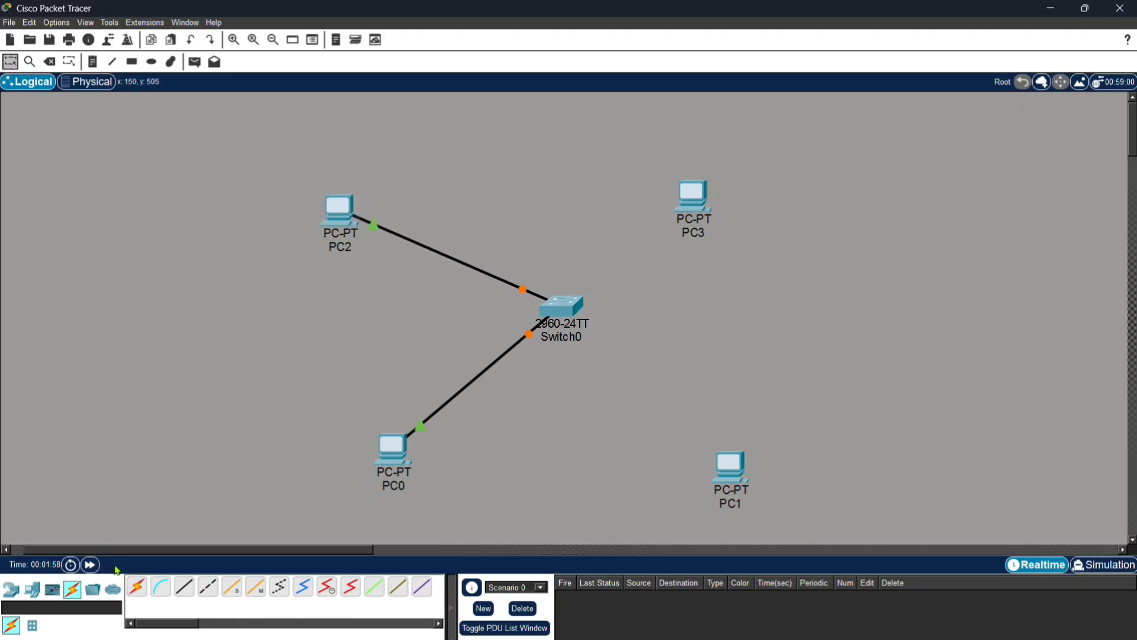
Connect PC1 and PC3 to Switch0, using the automatically chosen connection type for each cable
{"action": "left_click", "coordinate": [137, 586]}
{"action": "left_click", "coordinate": [723, 466]}
{"action": "left_click", "coordinate": [566, 305]}
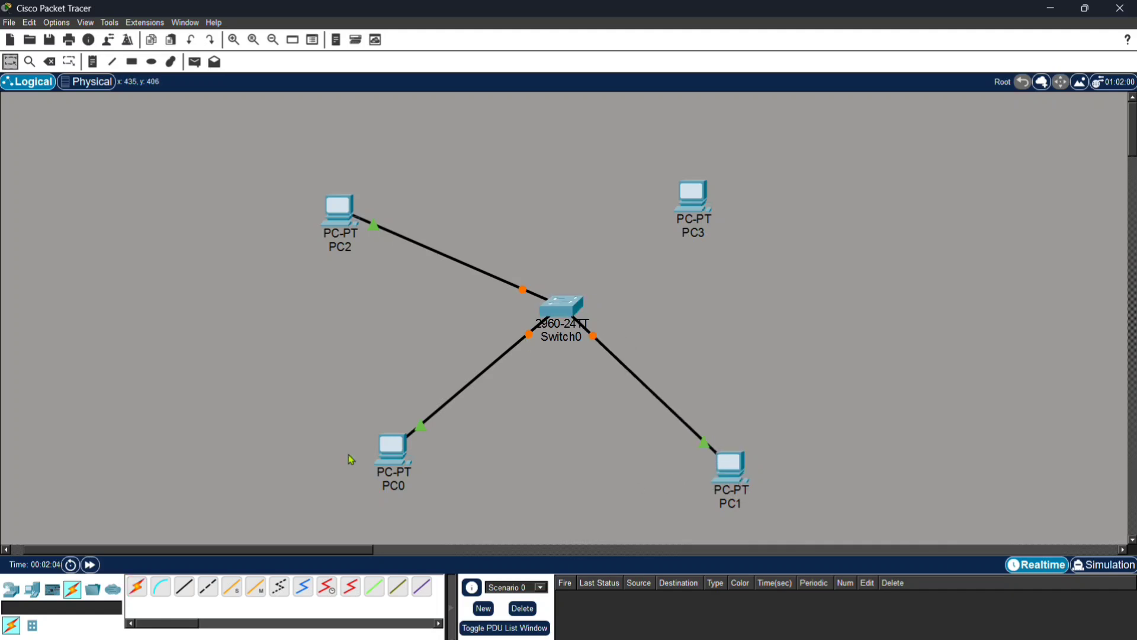
{"action": "left_click", "coordinate": [151, 586]}
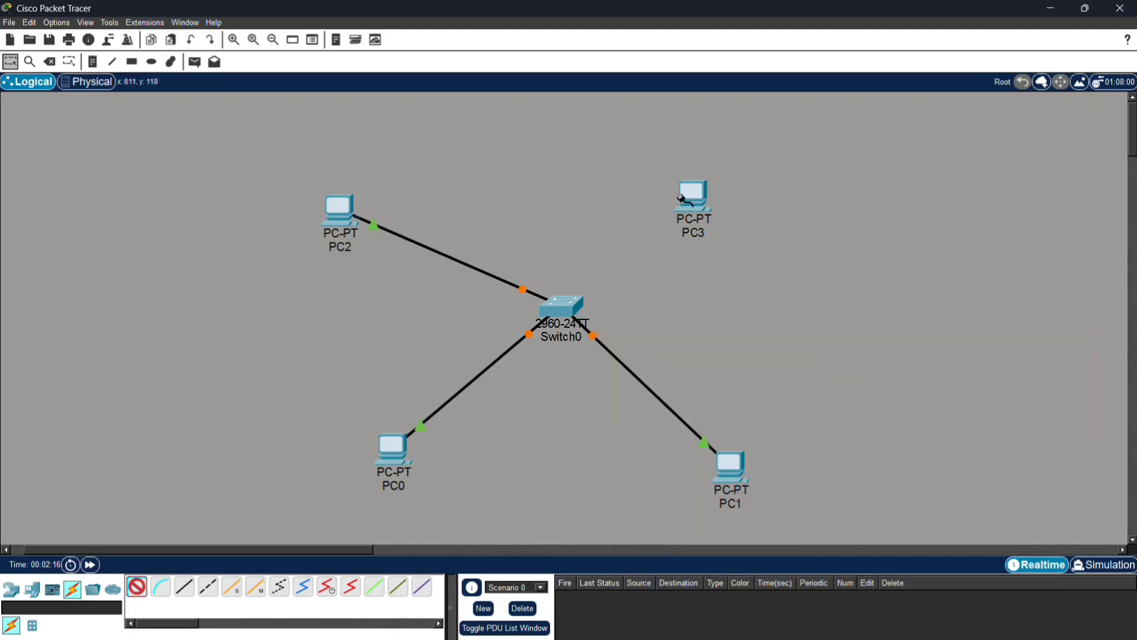
{"action": "left_click", "coordinate": [691, 200]}
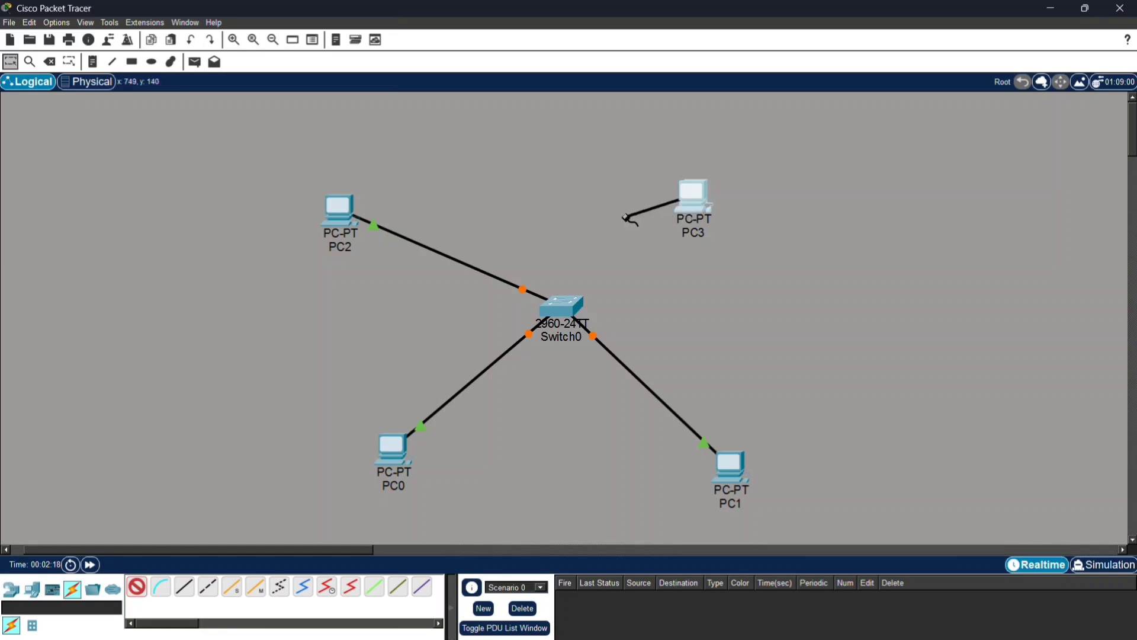
{"action": "left_click", "coordinate": [567, 320]}
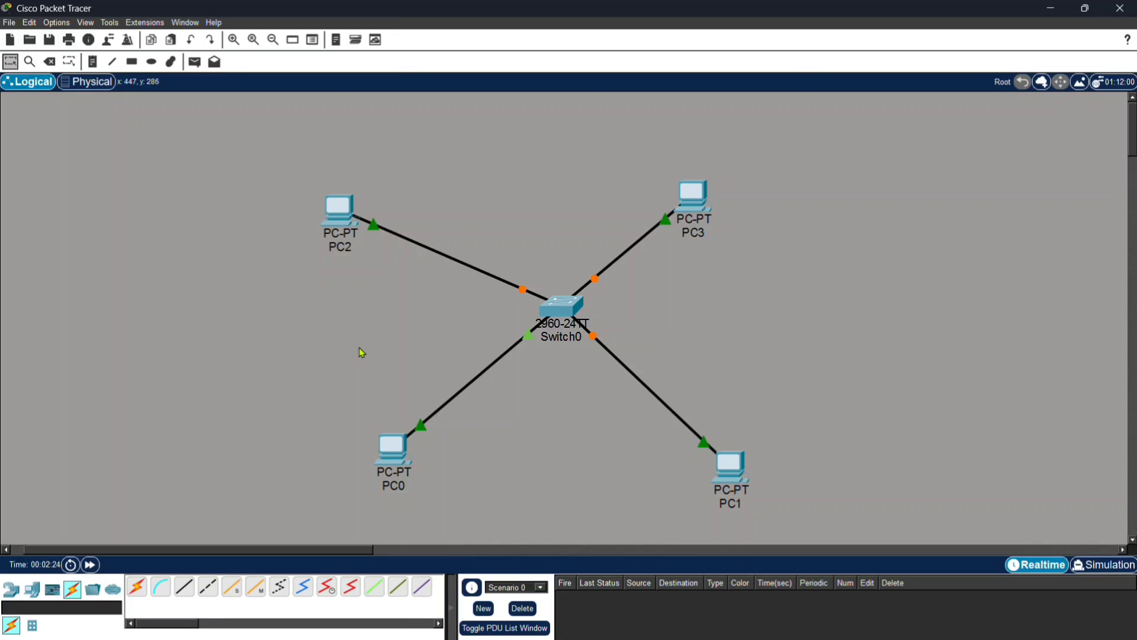
Assign PC0 the static IPv4 address 192.168.1.1 with the default subnet mask and close its window
{"action": "left_click", "coordinate": [392, 449]}
{"action": "left_click", "coordinate": [415, 84]}
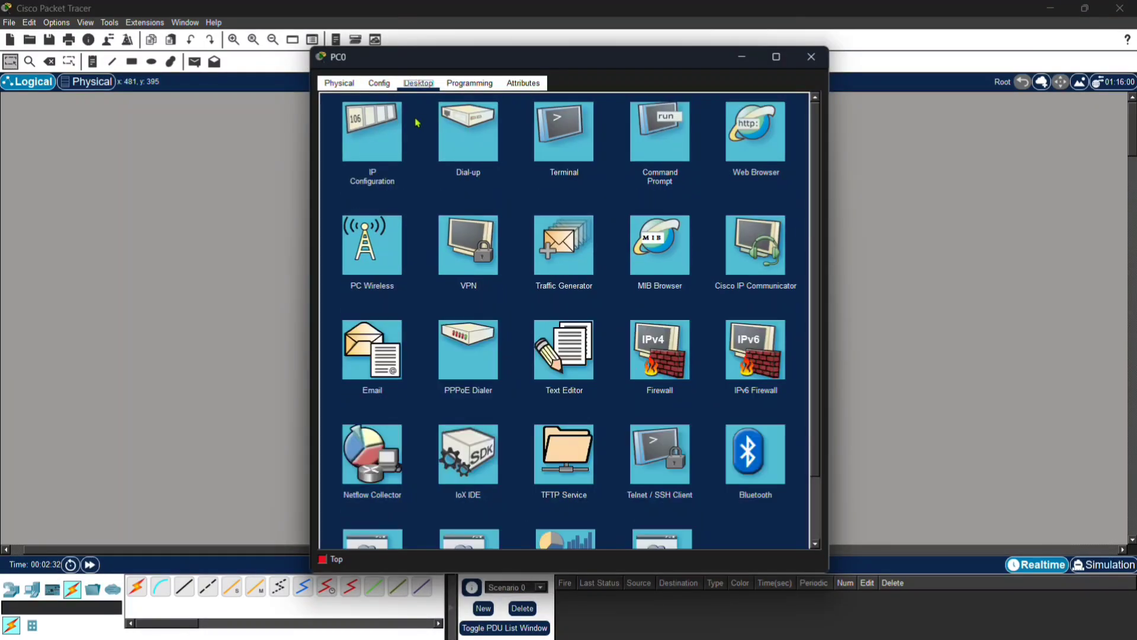
{"action": "left_click", "coordinate": [388, 151]}
{"action": "left_click", "coordinate": [523, 173]}
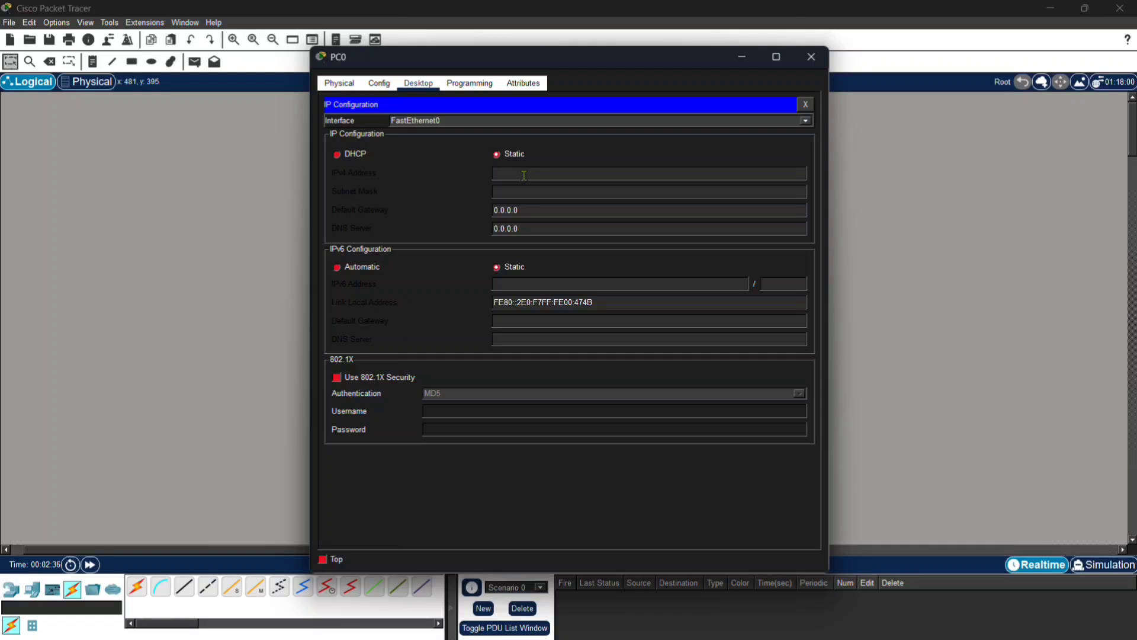
{"action": "type", "text": "192.168.1.1"}
{"action": "left_click", "coordinate": [524, 191]}
{"action": "left_click", "coordinate": [811, 59]}
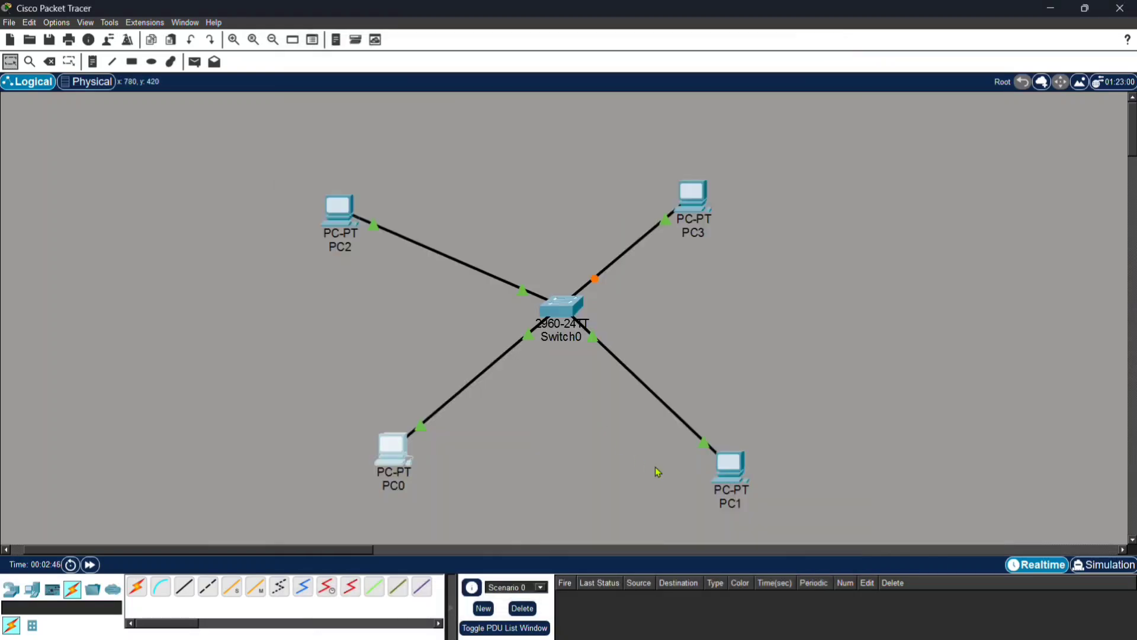
Assign PC1 the static IPv4 address 192.168.1.2 with subnet mask 255.255.255.0 and put its window away
{"action": "left_click", "coordinate": [727, 469]}
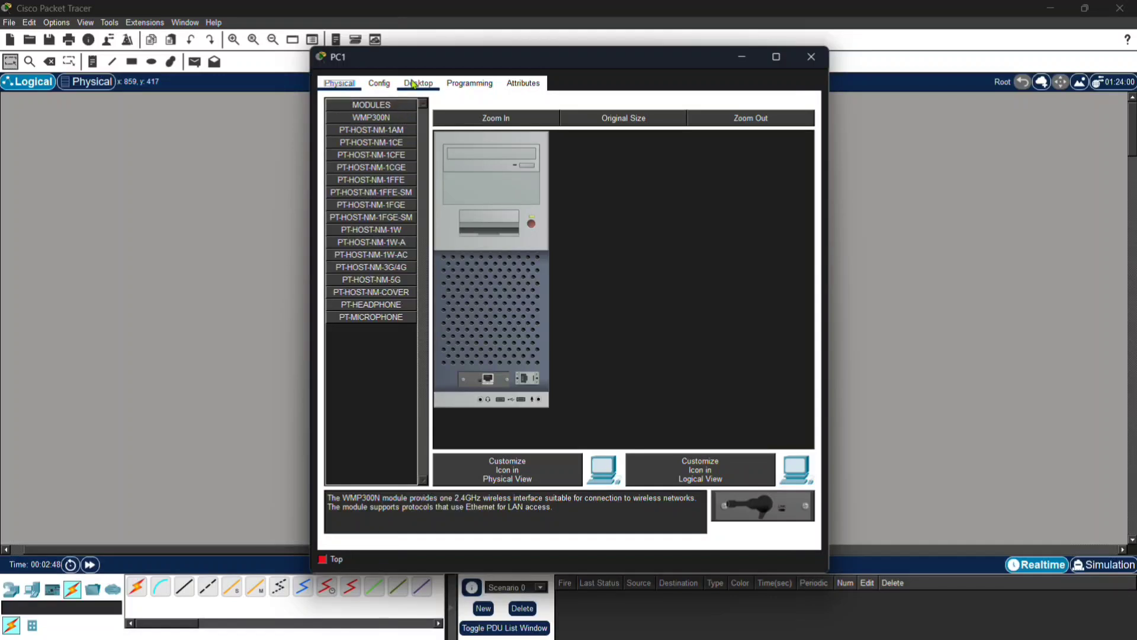
{"action": "left_click", "coordinate": [418, 83]}
{"action": "left_click", "coordinate": [373, 132]}
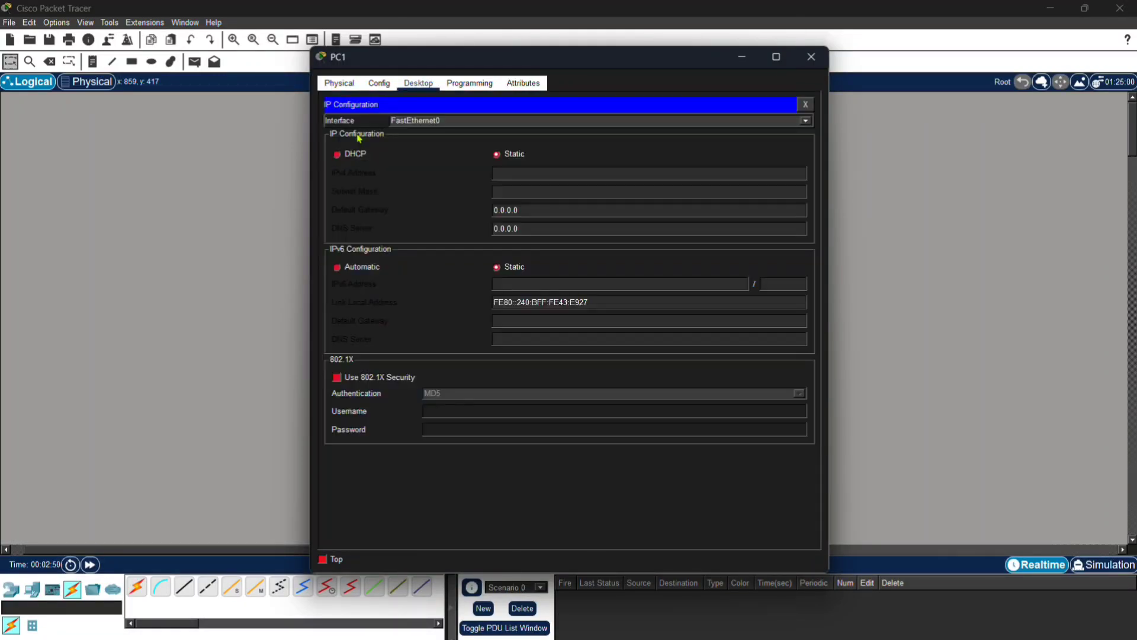
{"action": "type", "text": "192.168.1.2"}
{"action": "left_click", "coordinate": [513, 191]}
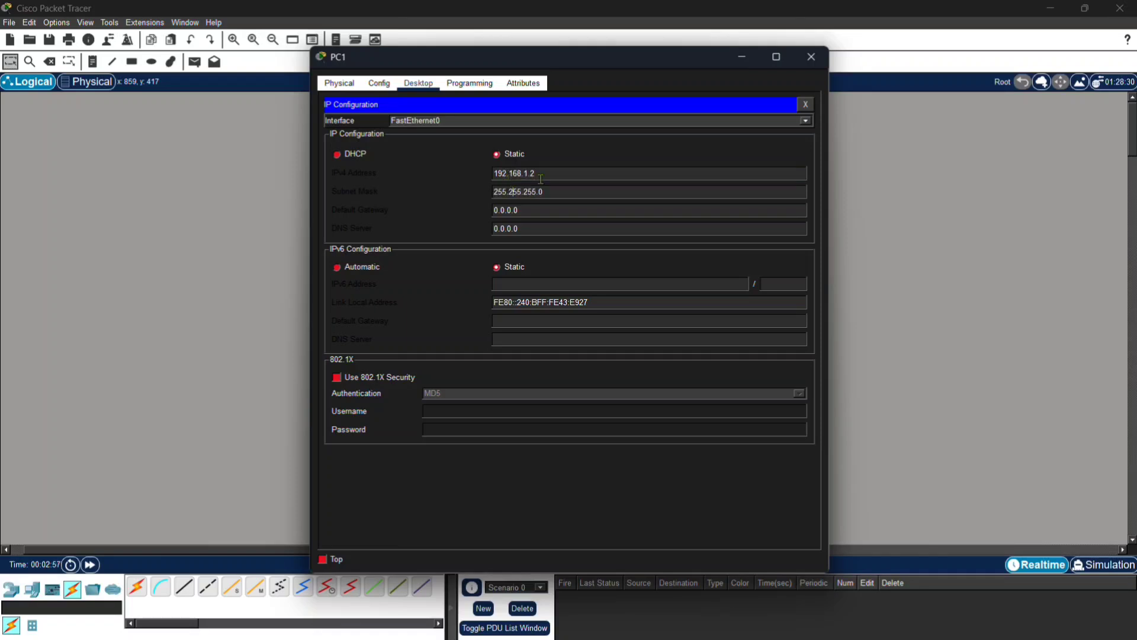
{"action": "left_click", "coordinate": [740, 60]}
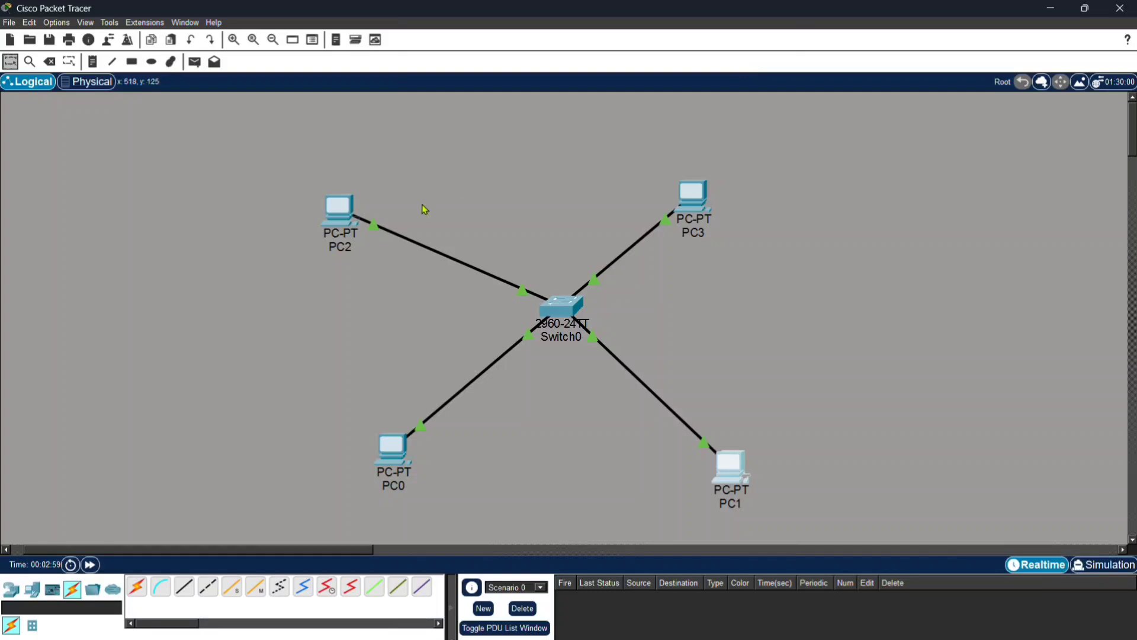
Assign PC2 the static IPv4 address 192.168.1.3 with subnet mask 255.255.255.0 and put its window away
{"action": "left_click", "coordinate": [336, 215]}
{"action": "left_click", "coordinate": [417, 83]}
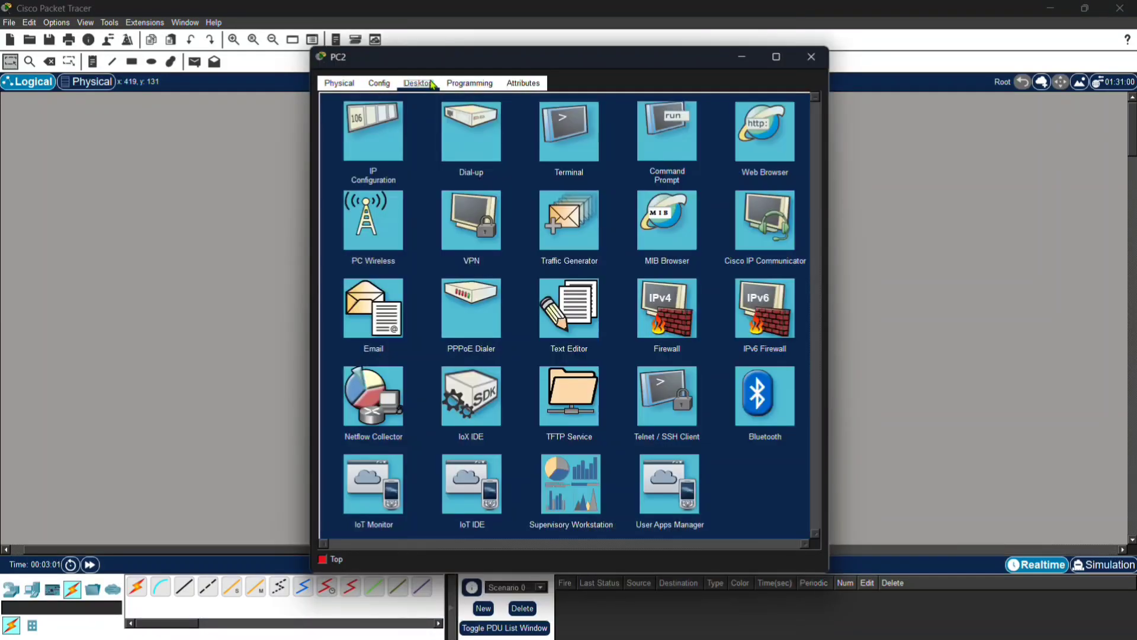
{"action": "left_click", "coordinate": [375, 155]}
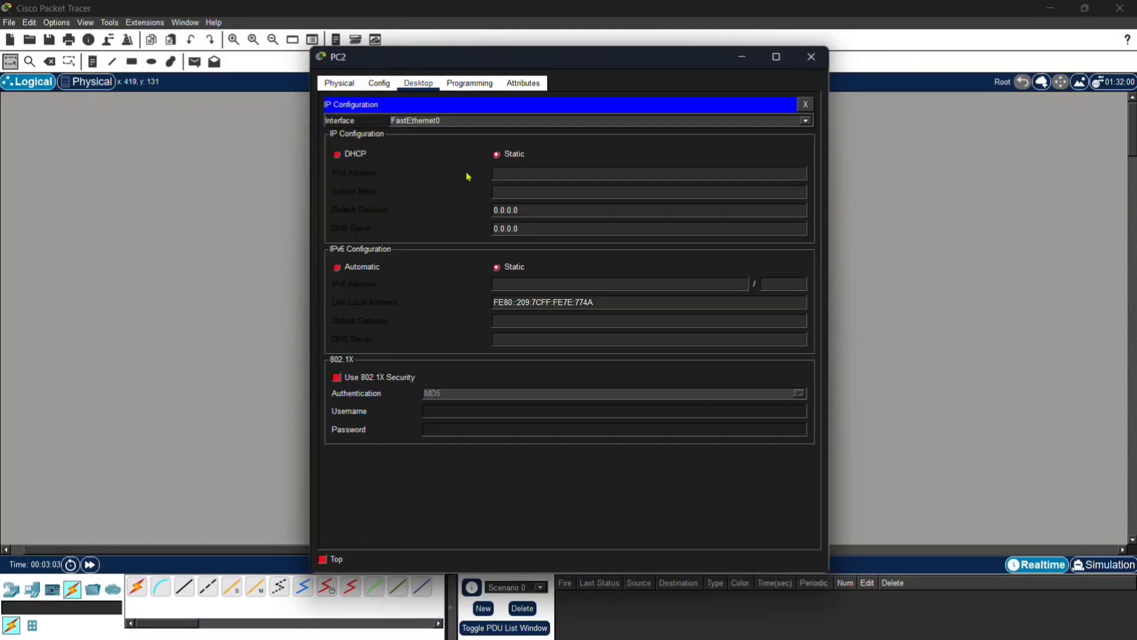
{"action": "type", "text": "192.168.1.3"}
{"action": "left_click", "coordinate": [510, 191]}
{"action": "left_click_drag", "start_coordinate": [543, 193], "coordinate": [491, 193]}
{"action": "left_click", "coordinate": [500, 204]}
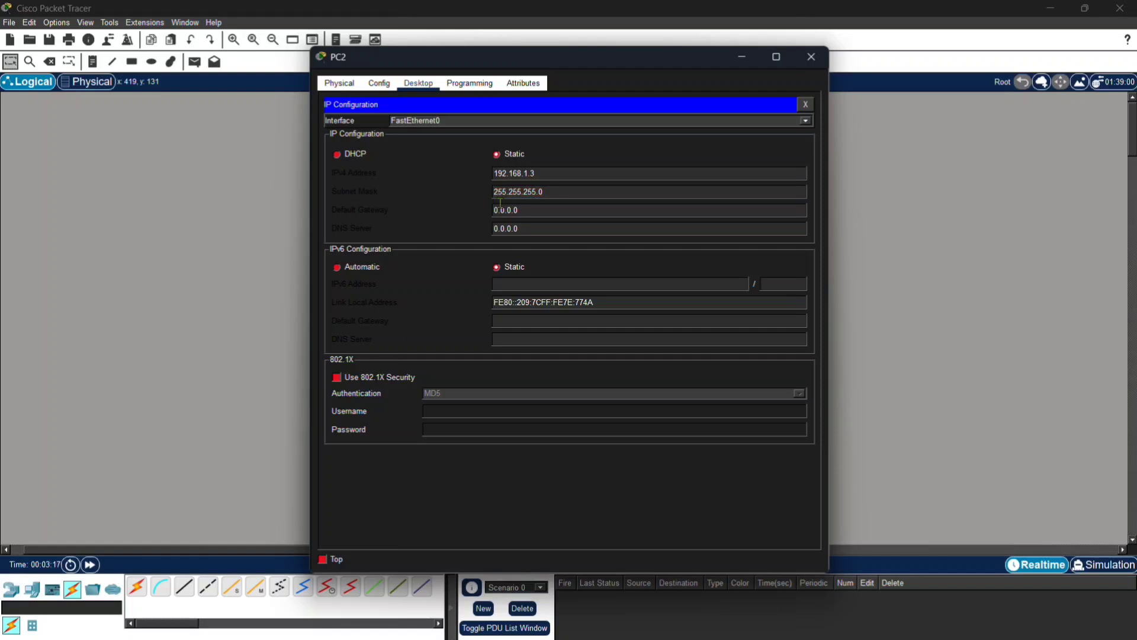
{"action": "left_click", "coordinate": [740, 57]}
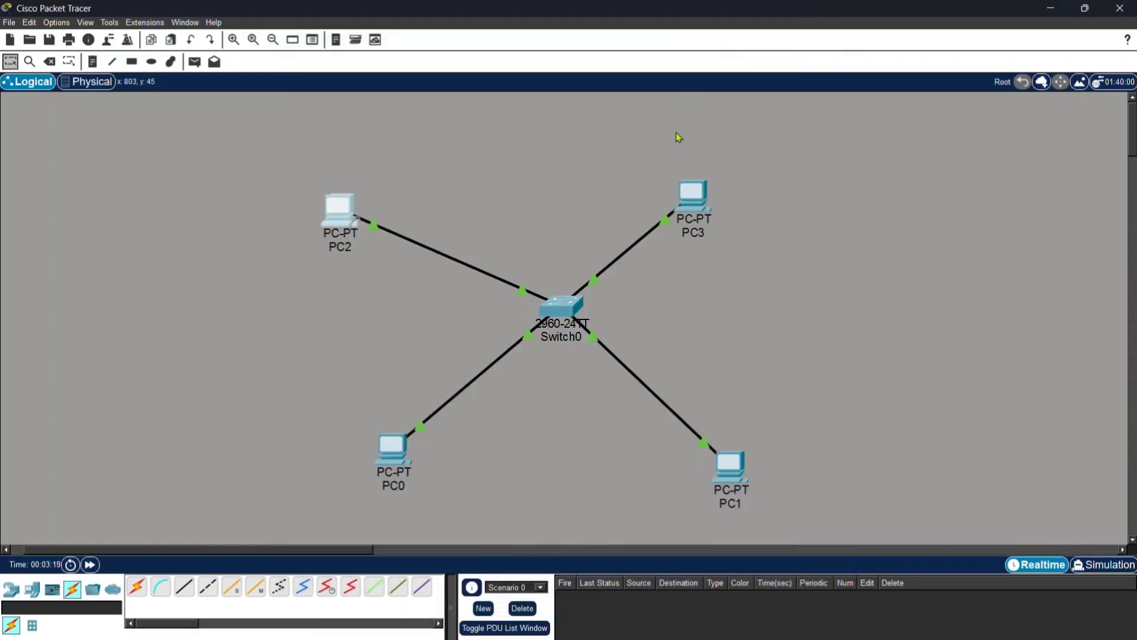
Assign PC3 the static IPv4 address 192.168.1.4 with subnet mask 255.255.255.0 and put its window away
{"action": "left_click", "coordinate": [697, 198]}
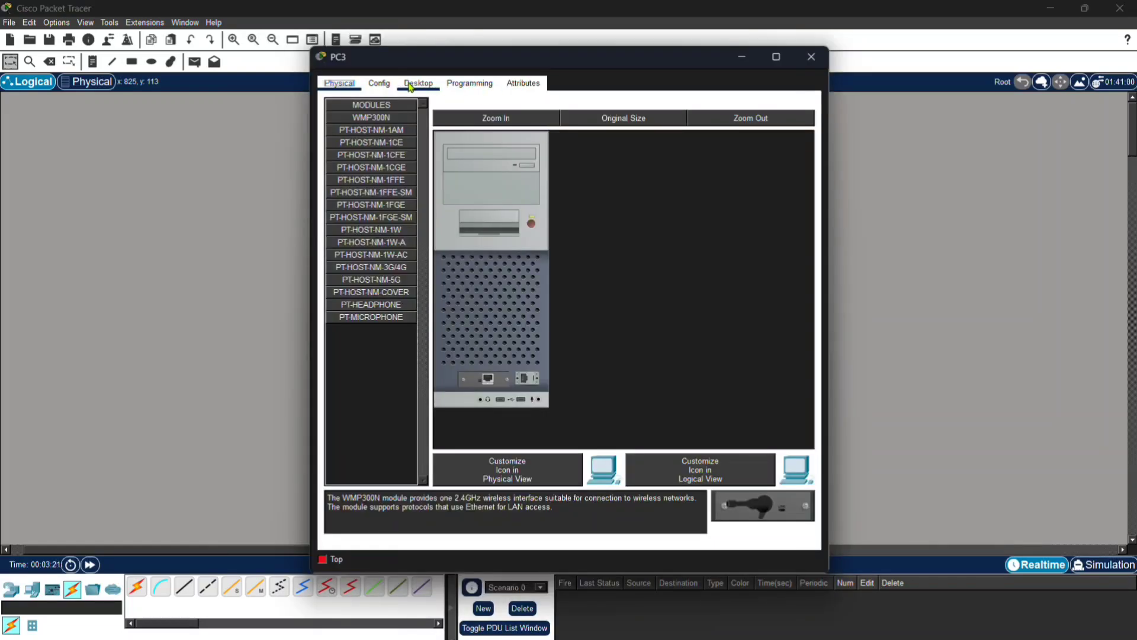
{"action": "left_click", "coordinate": [418, 83]}
{"action": "left_click", "coordinate": [347, 133]}
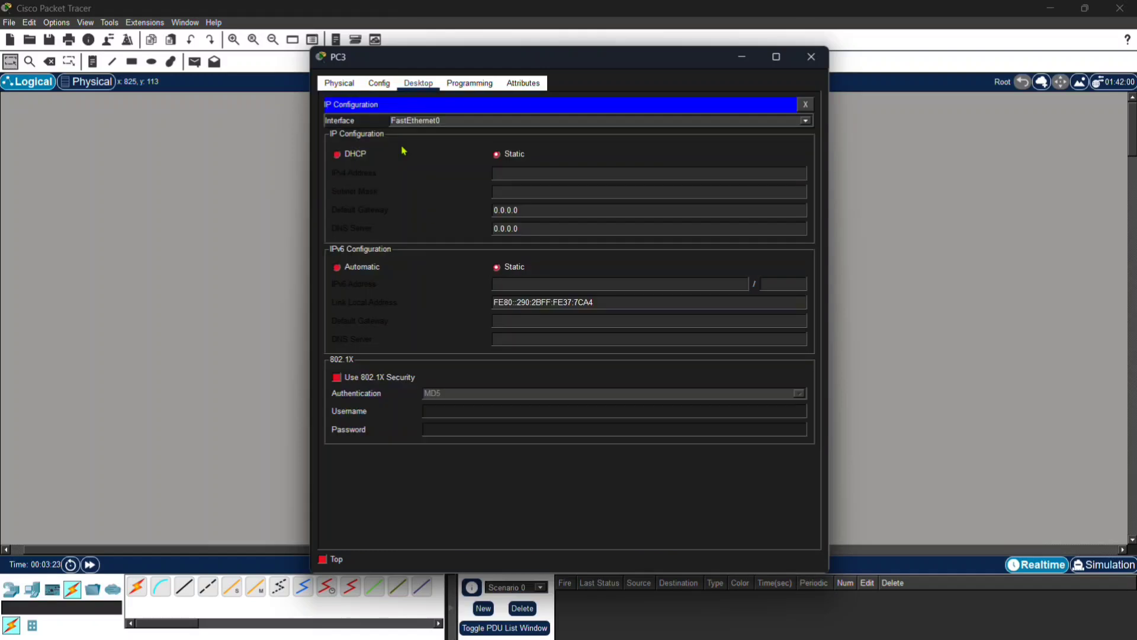
{"action": "left_click", "coordinate": [516, 176]}
{"action": "type", "text": "192.168.1.4"}
{"action": "left_click", "coordinate": [524, 190]}
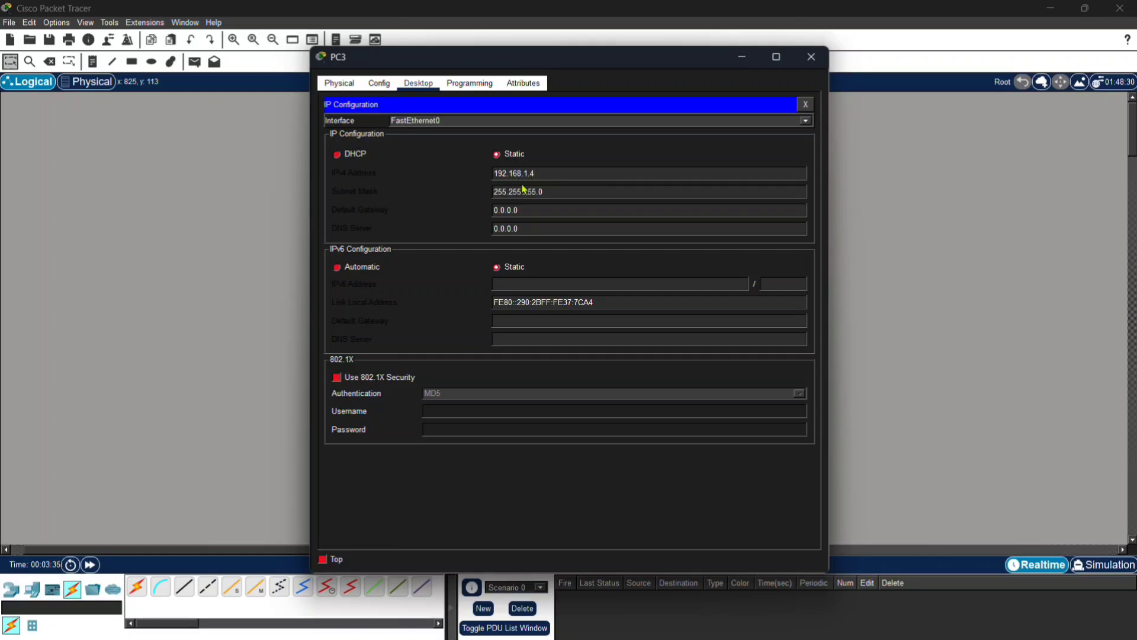
{"action": "left_click", "coordinate": [744, 57]}
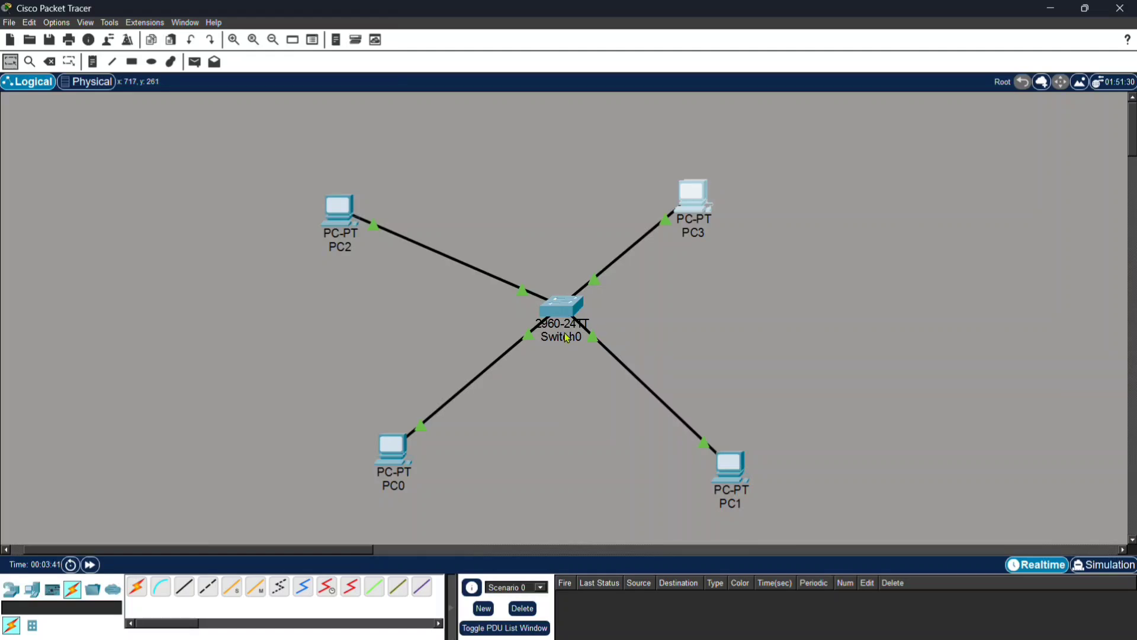
Ping 192.168.1.4 from PC0's command prompt and highlight the packet statistics in the output
{"action": "left_click", "coordinate": [385, 451]}
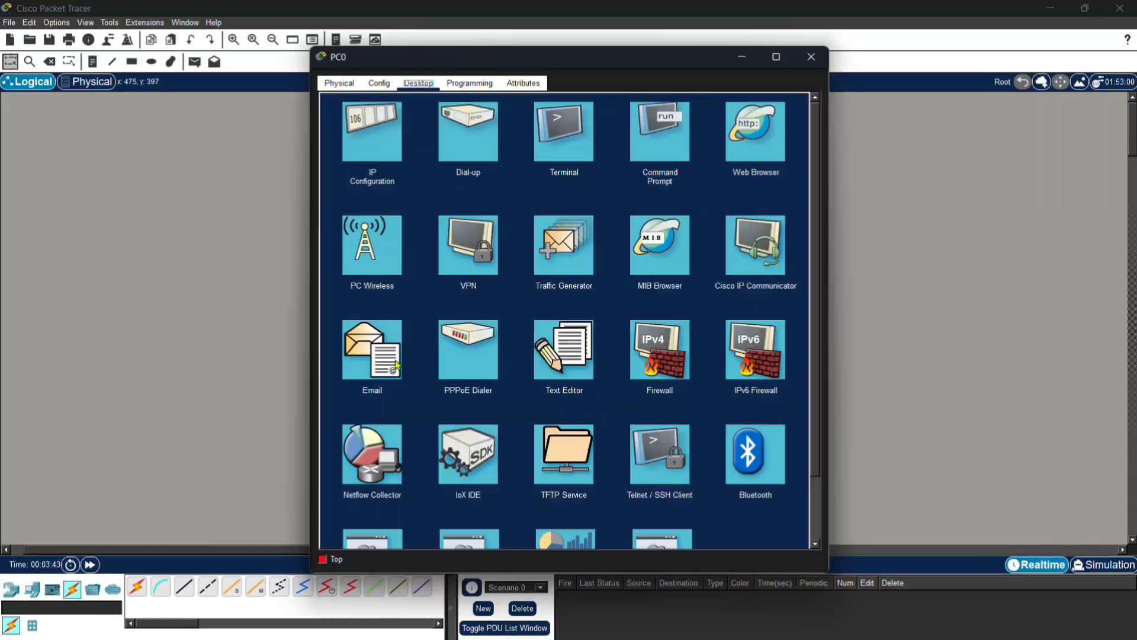
{"action": "left_click", "coordinate": [657, 122]}
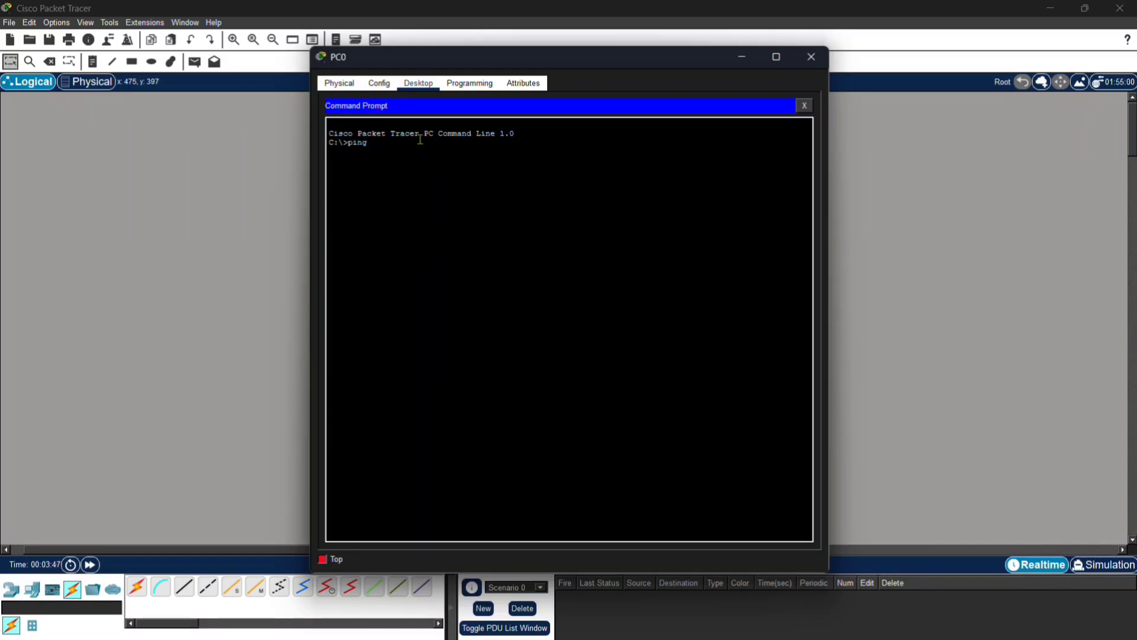
{"action": "type", "text": "ping 192.168.1.4"}
{"action": "key", "text": "Return"}
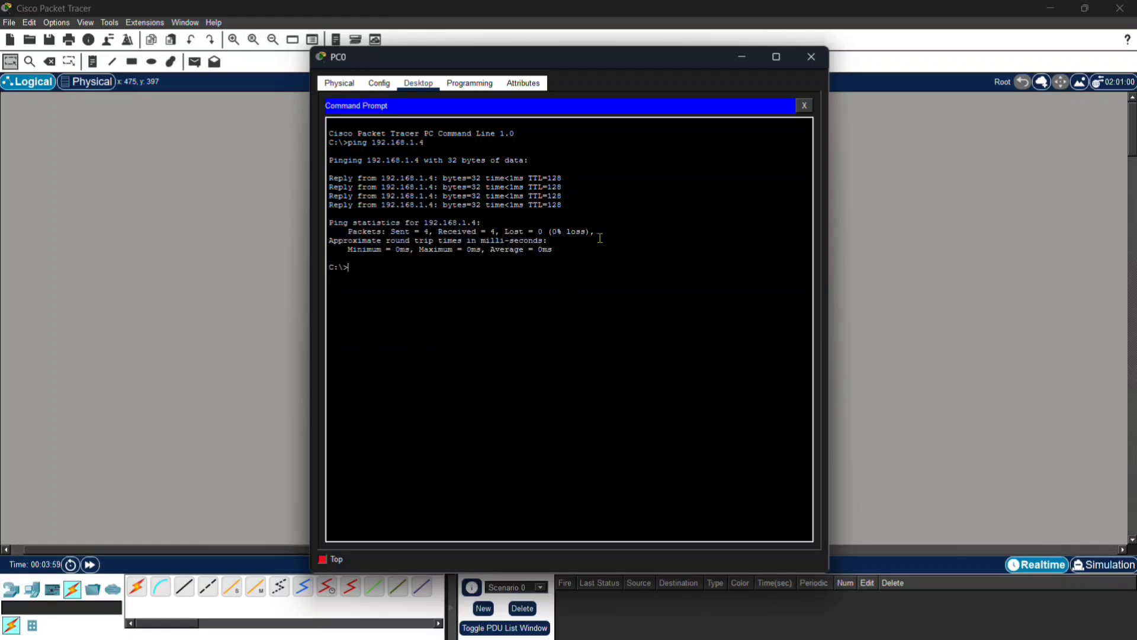
{"action": "left_click_drag", "start_coordinate": [599, 238], "coordinate": [343, 231]}
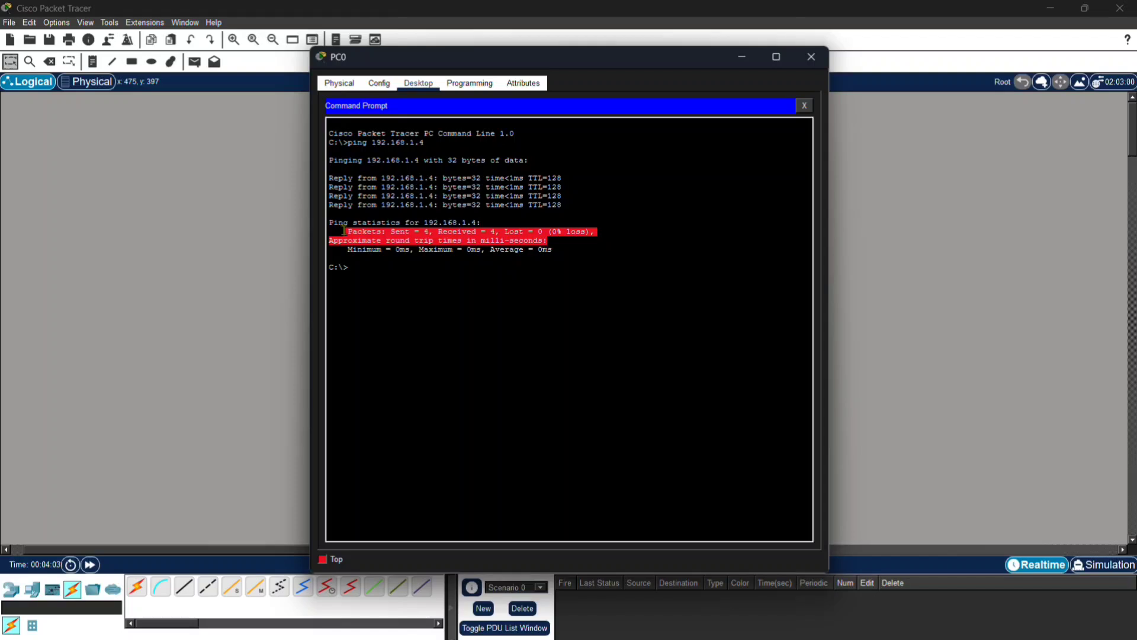
Clear the highlighted ping output, put PC0's window away and switch the network to Simulation mode
{"action": "left_click", "coordinate": [571, 246]}
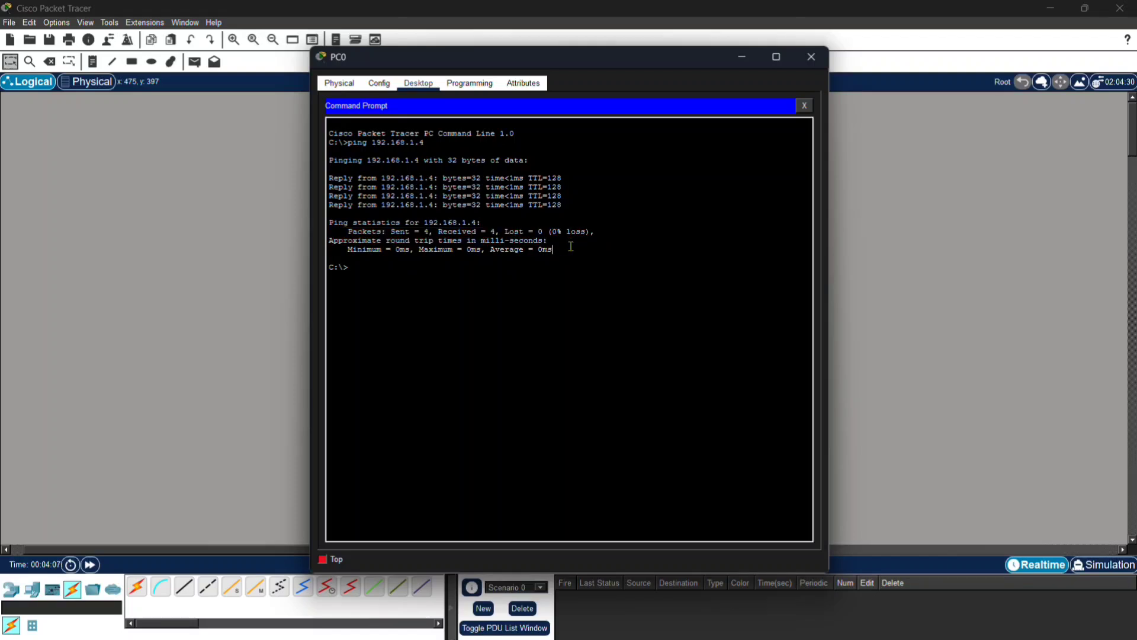
{"action": "left_click", "coordinate": [742, 57]}
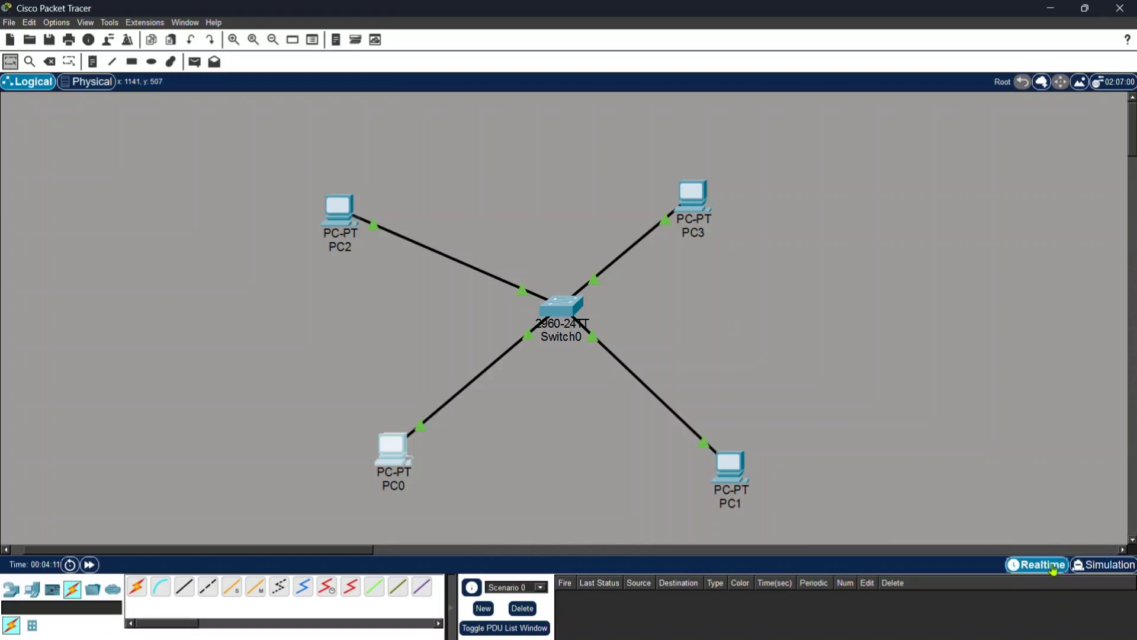
{"action": "left_click", "coordinate": [1103, 567]}
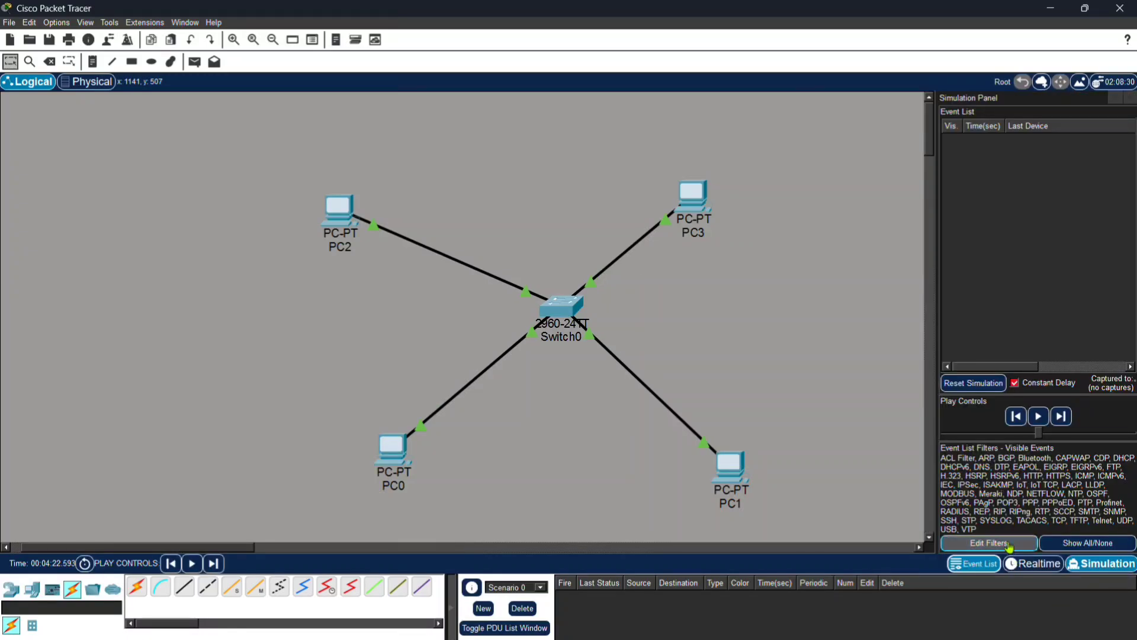
Edit the IPv4 event filters to exclude ARP, DNS, BGP, EIGRP, OSPF, DHCP, HSRP and RIP, leaving only ICMP selected
{"action": "left_click", "coordinate": [988, 542]}
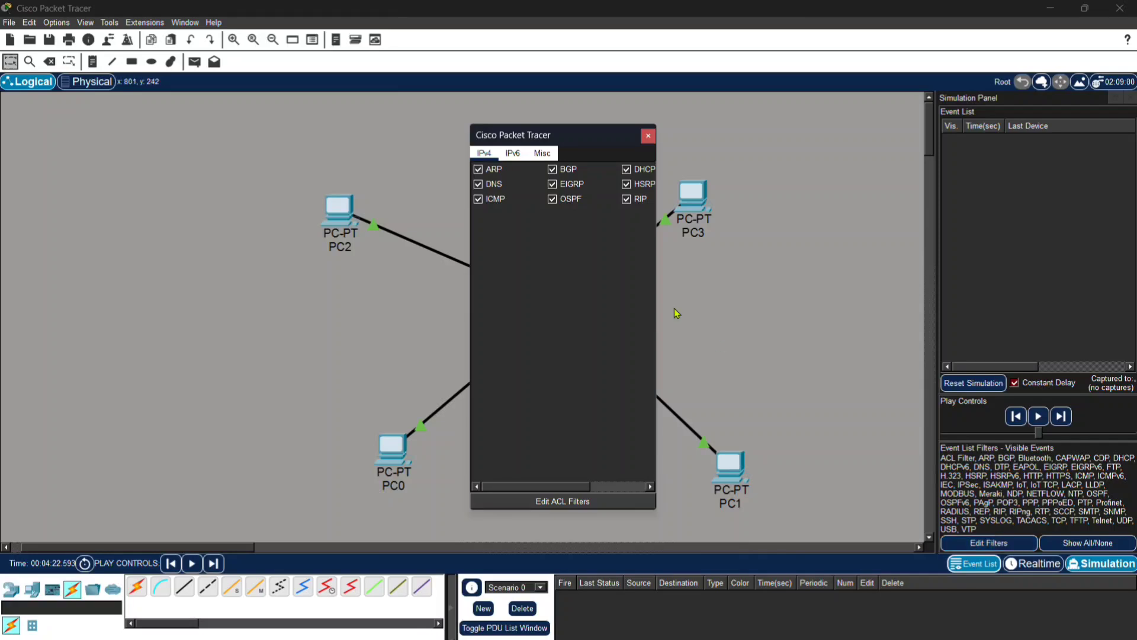
{"action": "left_click", "coordinate": [478, 185]}
{"action": "left_click", "coordinate": [478, 170]}
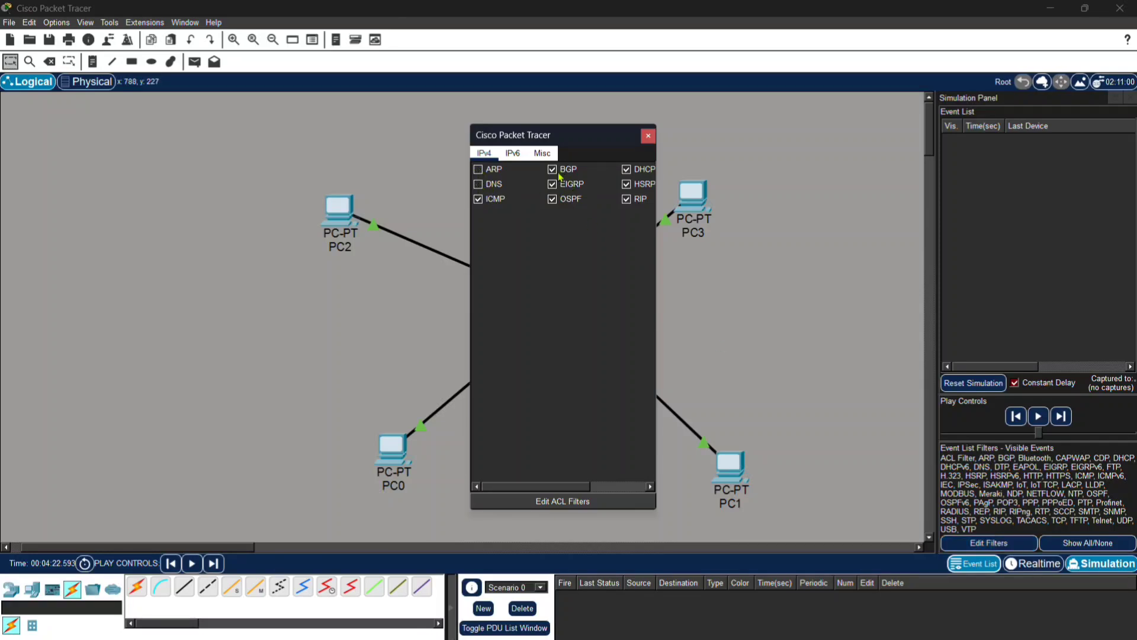
{"action": "left_click", "coordinate": [552, 171]}
{"action": "left_click", "coordinate": [553, 186]}
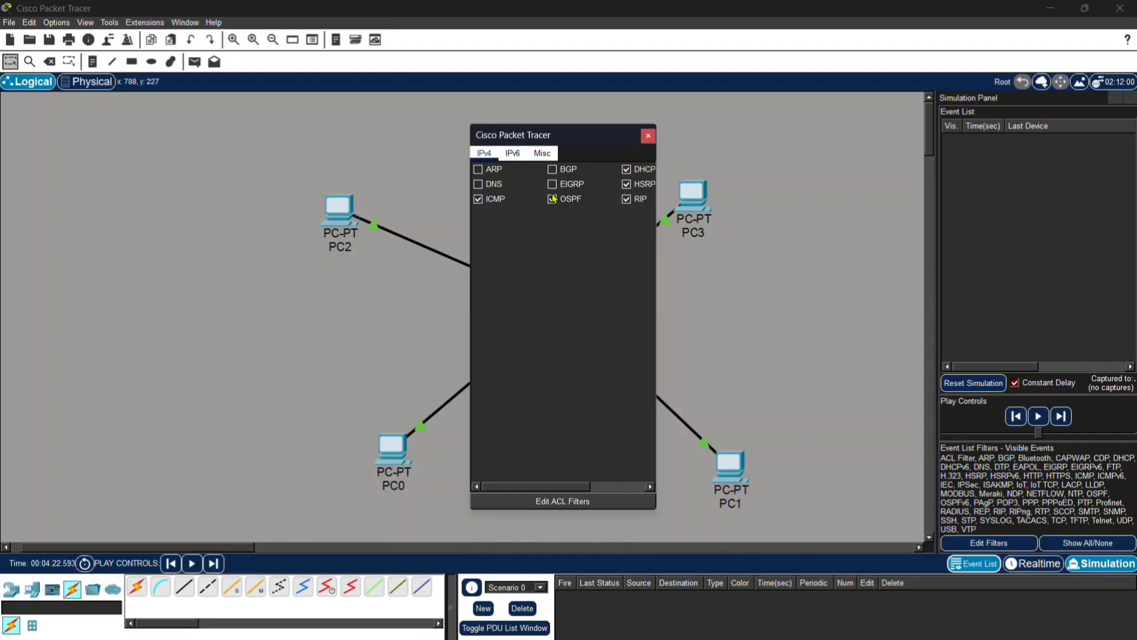
{"action": "left_click", "coordinate": [551, 200]}
{"action": "left_click", "coordinate": [629, 172]}
{"action": "left_click", "coordinate": [627, 199]}
{"action": "left_click", "coordinate": [648, 135]}
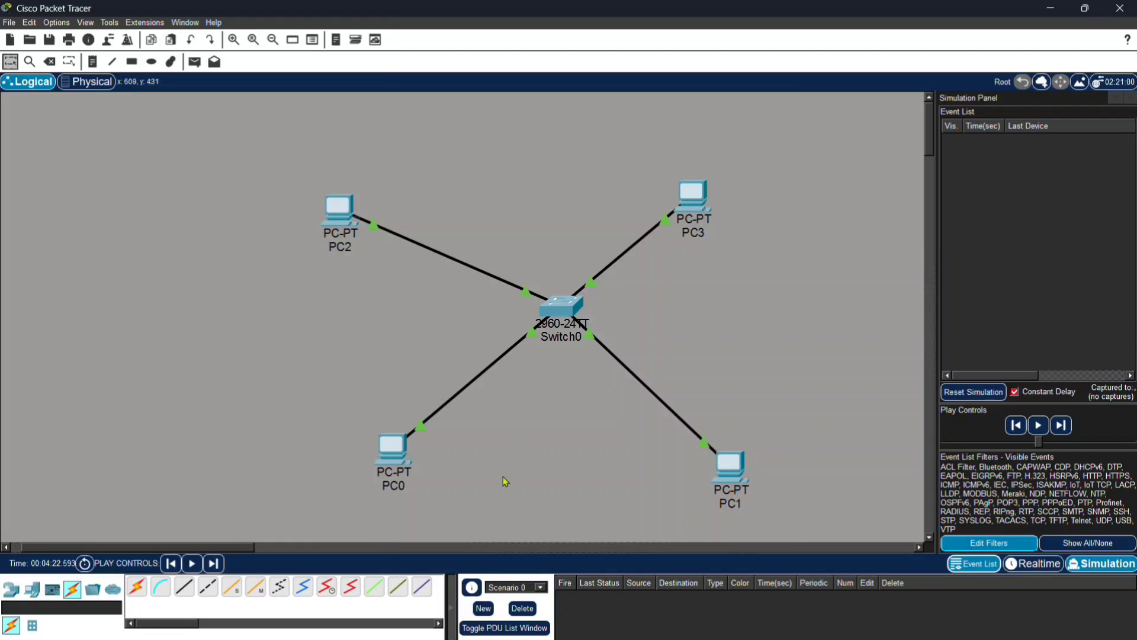
Ping 192.168.1.4 again from PC0's command prompt, highlight the started ping and put the window away
{"action": "left_click", "coordinate": [392, 448]}
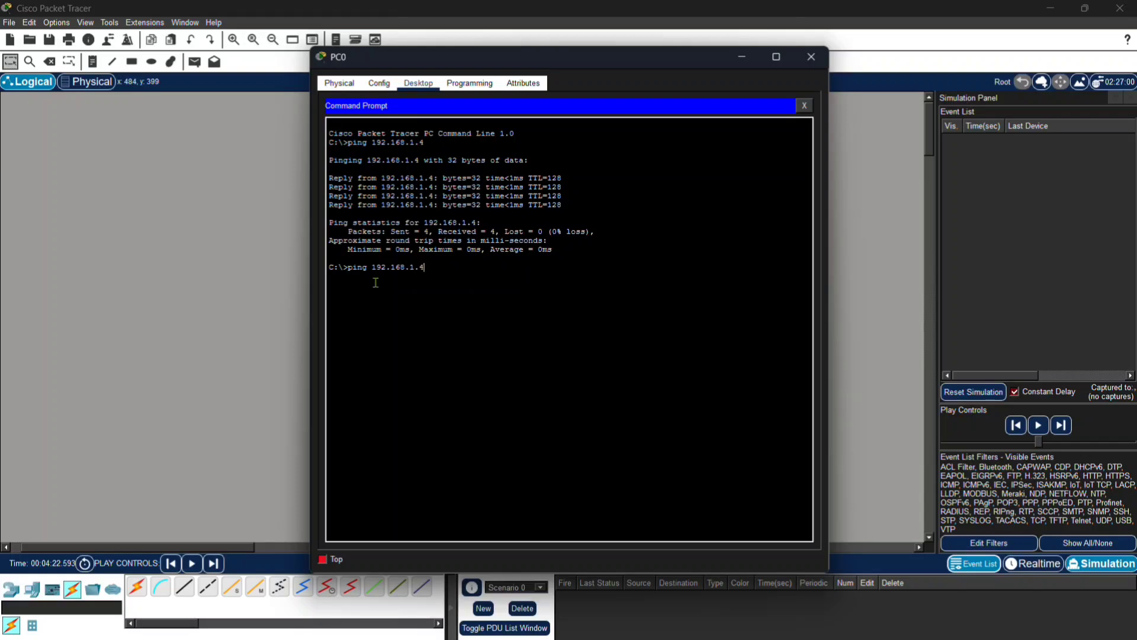
{"action": "key", "text": "Return"}
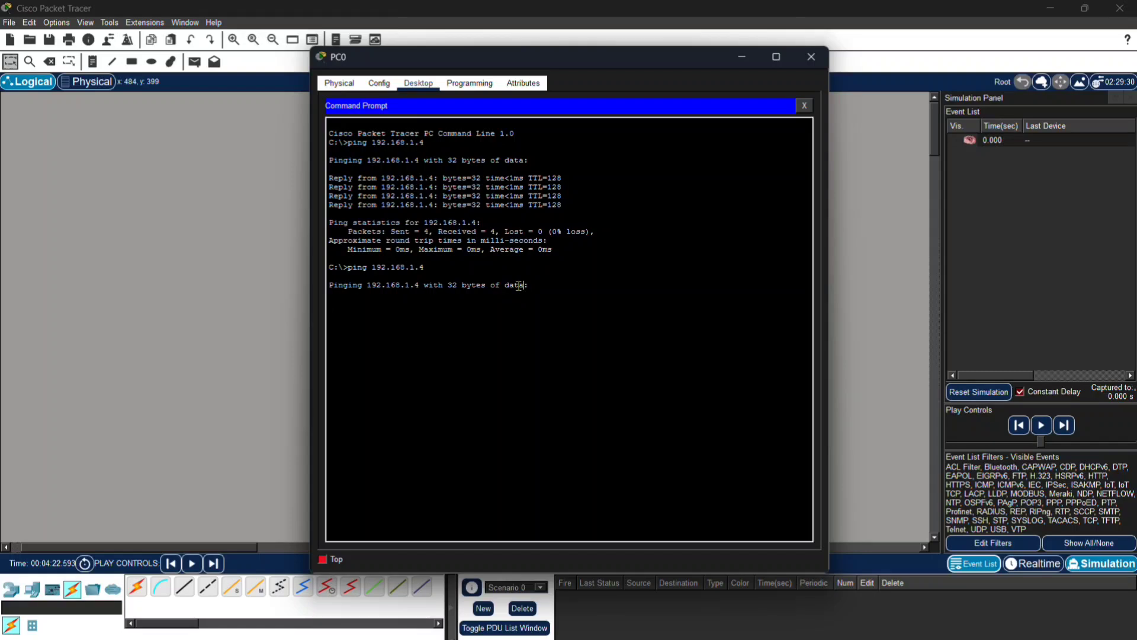
{"action": "left_click_drag", "start_coordinate": [519, 286], "coordinate": [350, 275]}
{"action": "left_click", "coordinate": [374, 324]}
{"action": "left_click", "coordinate": [741, 57]}
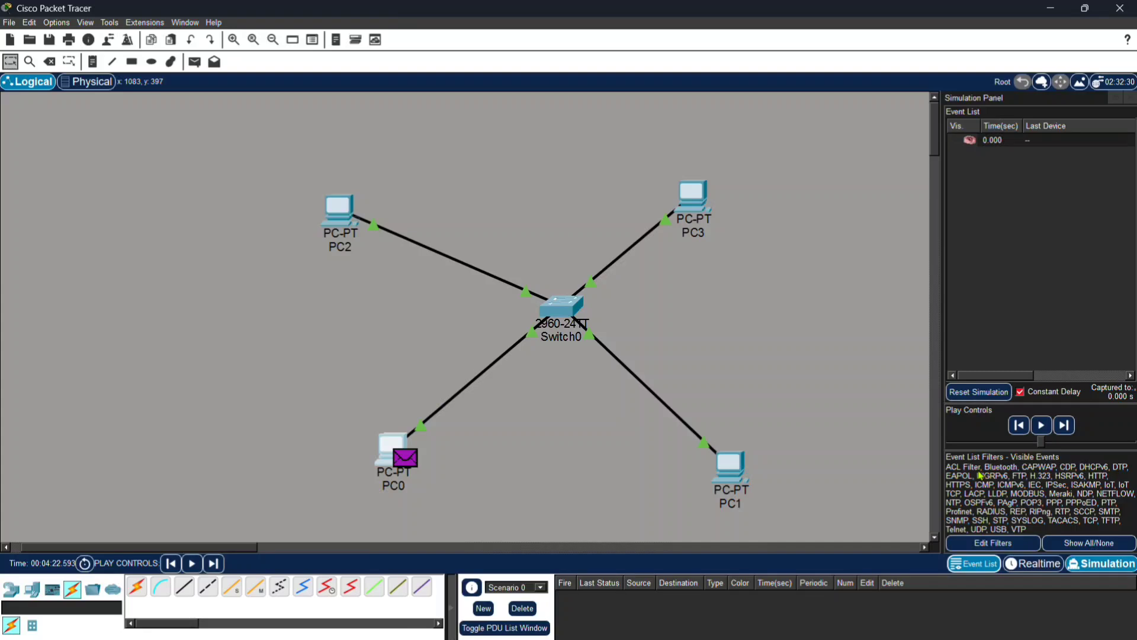
Play the simulation to capture the ping packet's trip between PC0 and PC3, pausing and resuming it once
{"action": "left_click", "coordinate": [1041, 435]}
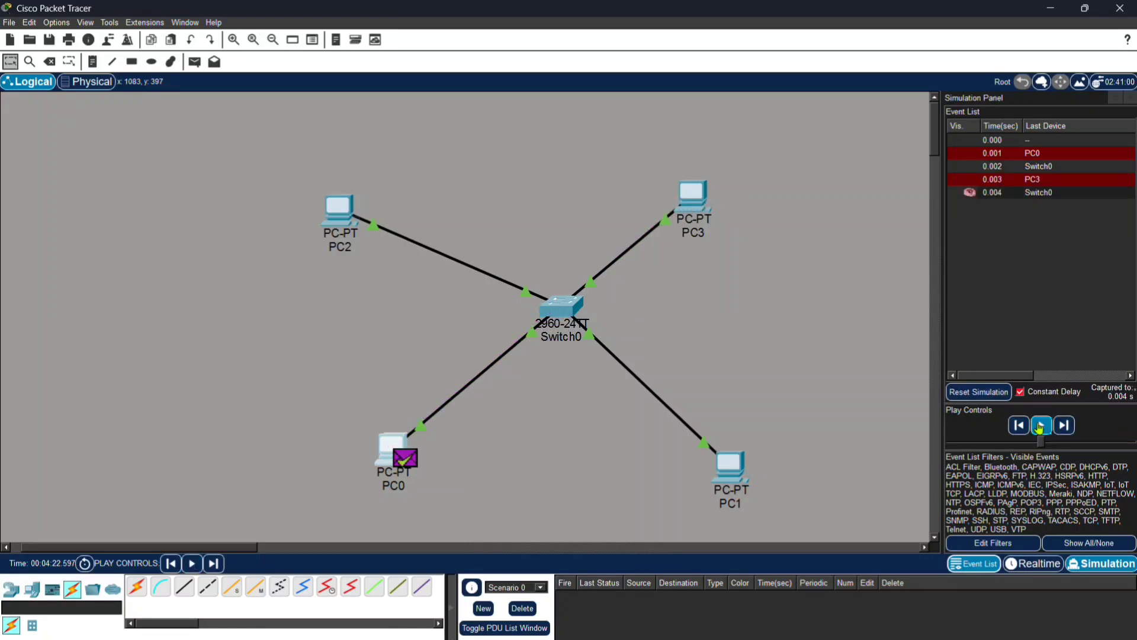
{"action": "left_click", "coordinate": [1040, 425]}
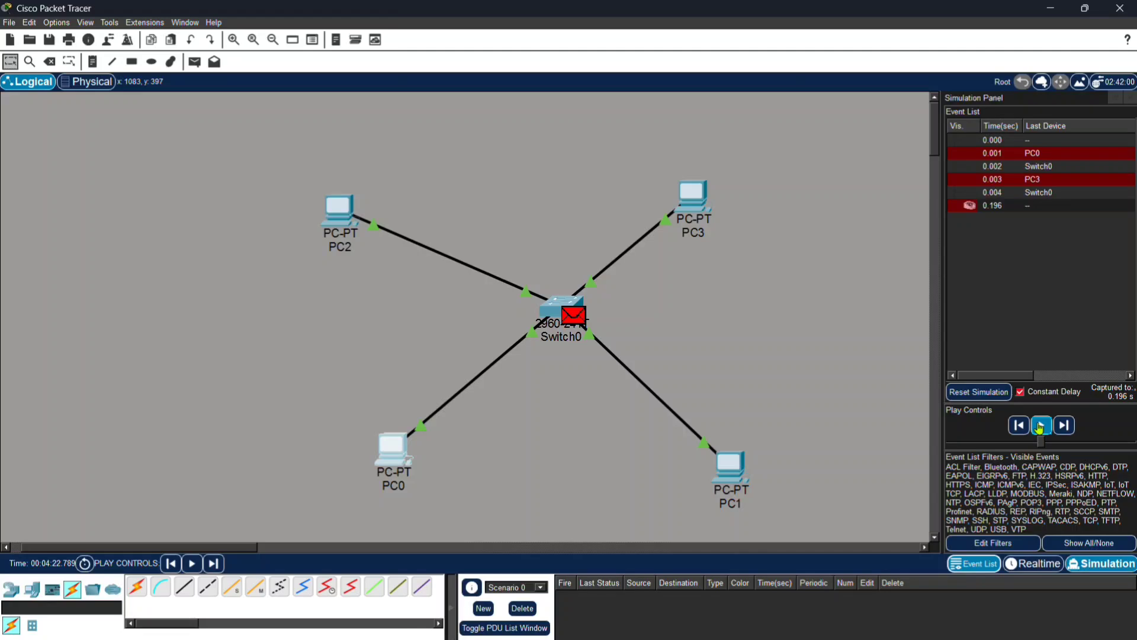
{"action": "left_click", "coordinate": [1041, 426]}
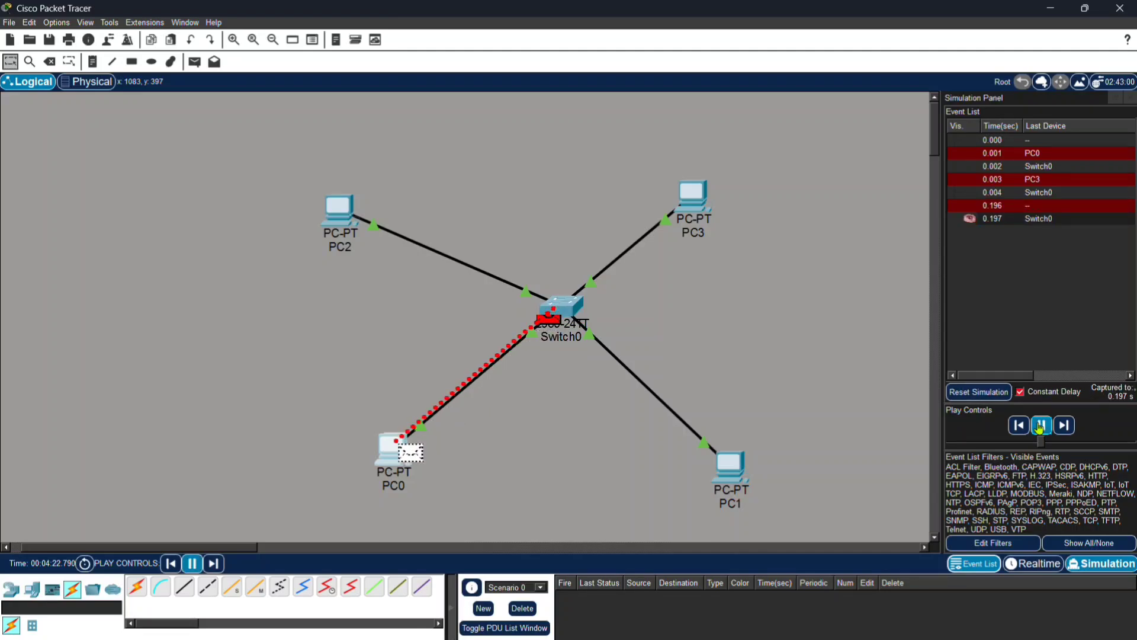
Step the simulation back through four captured events, and forward again to review the packet's path through Switch0
{"action": "left_click", "coordinate": [1018, 426]}
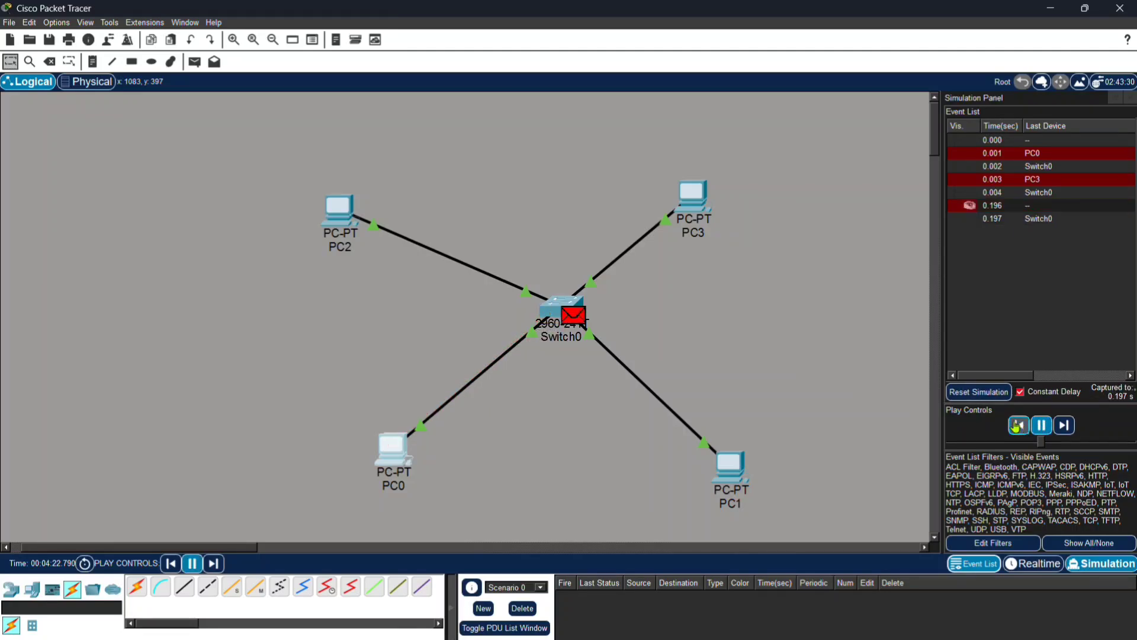
{"action": "left_click", "coordinate": [1018, 426]}
{"action": "left_click", "coordinate": [1018, 425]}
{"action": "left_click", "coordinate": [1018, 426]}
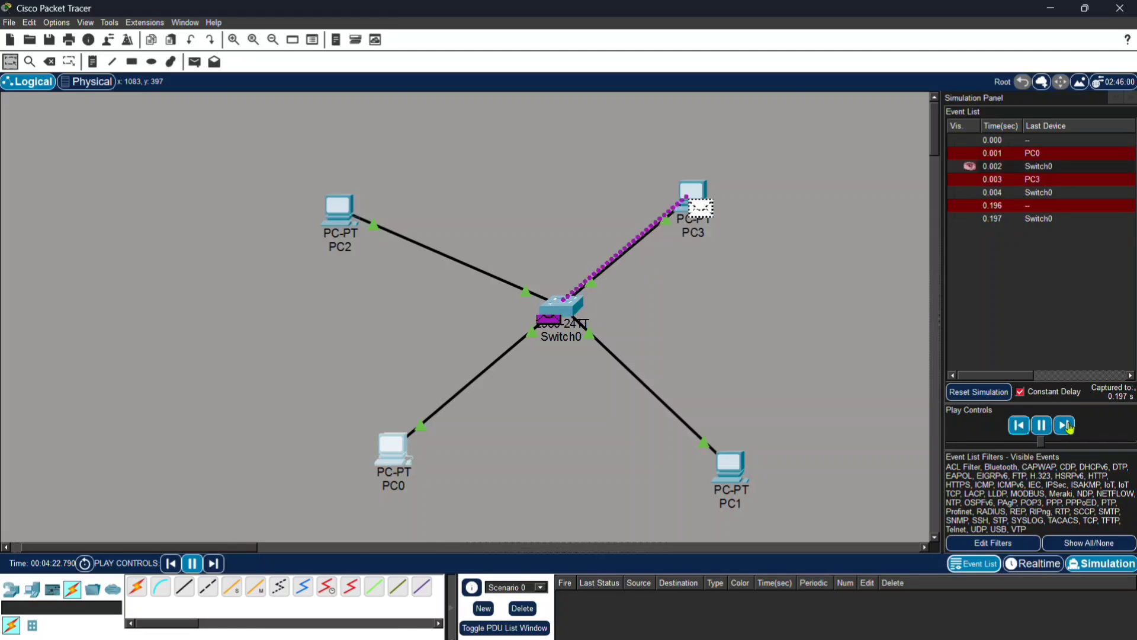
{"action": "left_click", "coordinate": [1066, 426]}
{"action": "left_click", "coordinate": [1066, 426]}
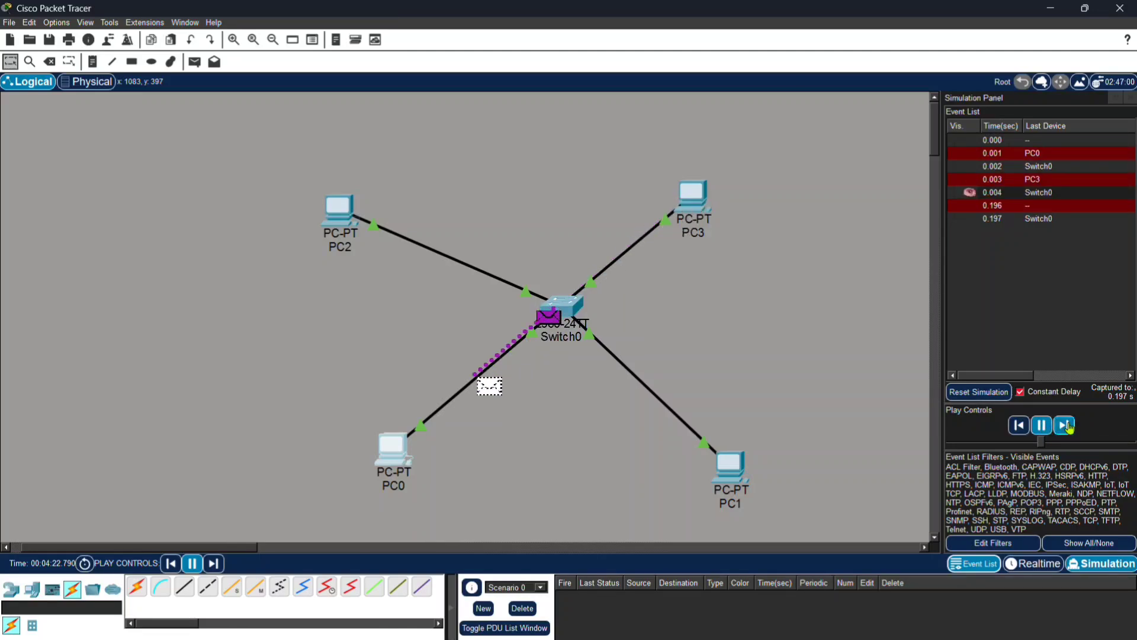
{"action": "left_click", "coordinate": [1066, 426]}
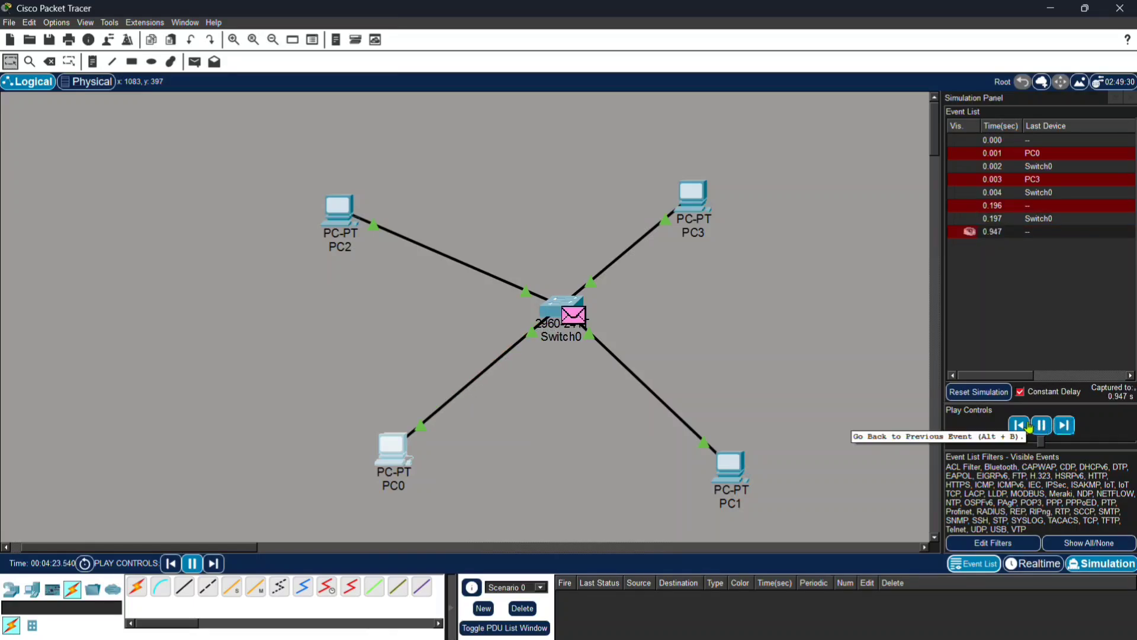
Pause the simulation playback twice, resuming it each time to continue capturing events
{"action": "left_click", "coordinate": [1042, 426]}
{"action": "left_click", "coordinate": [1042, 426]}
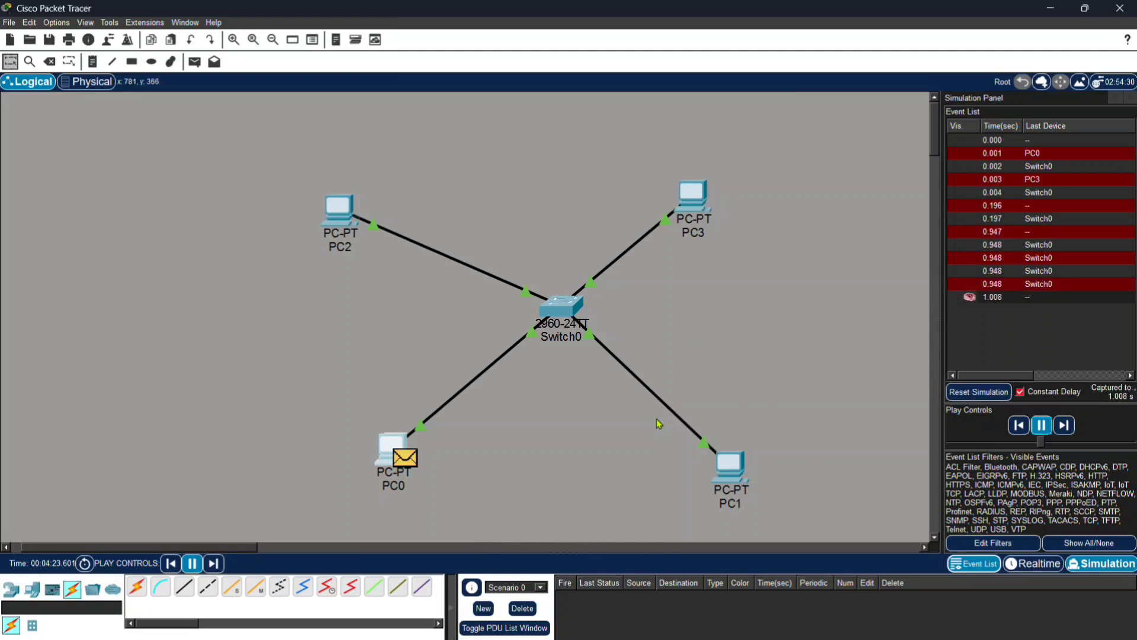
{"action": "left_click", "coordinate": [1043, 425]}
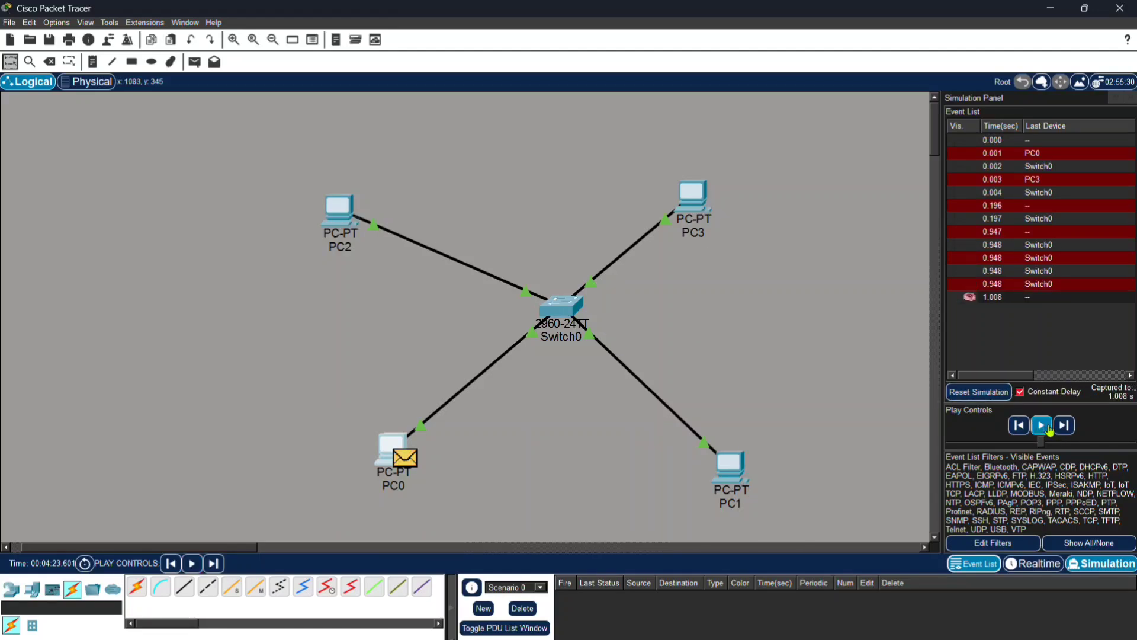
{"action": "left_click", "coordinate": [1048, 429]}
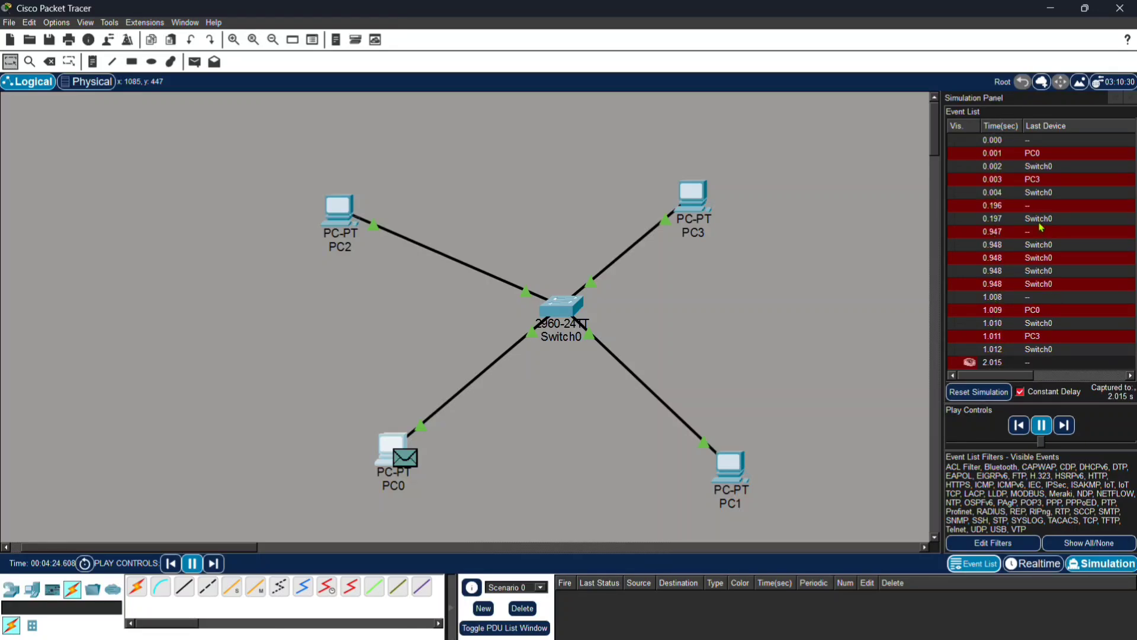
Hide and reshow the event list, and widen the Simulation Panel to reveal the At Device and Type columns
{"action": "left_click", "coordinate": [1118, 376]}
{"action": "left_click", "coordinate": [1119, 375]}
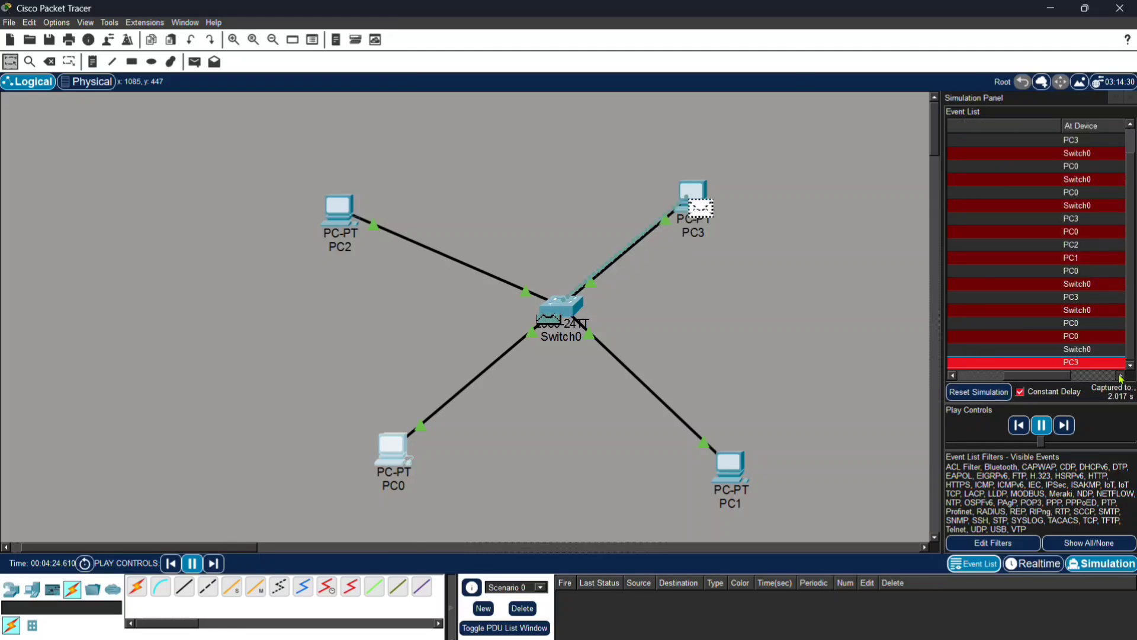
{"action": "left_click", "coordinate": [1121, 375]}
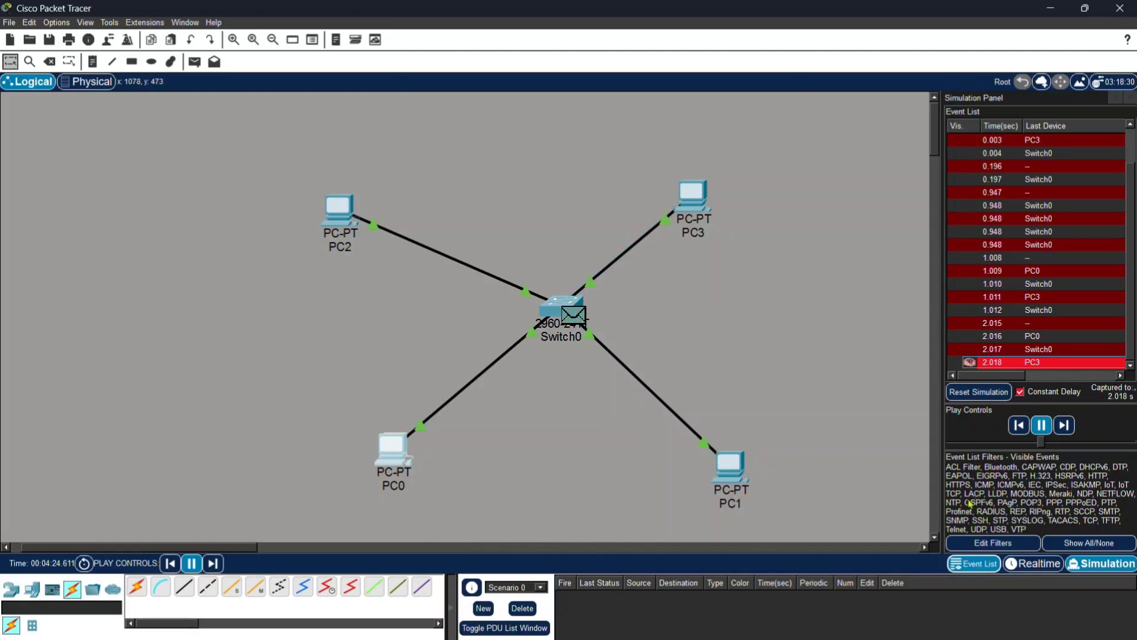
{"action": "left_click", "coordinate": [971, 564]}
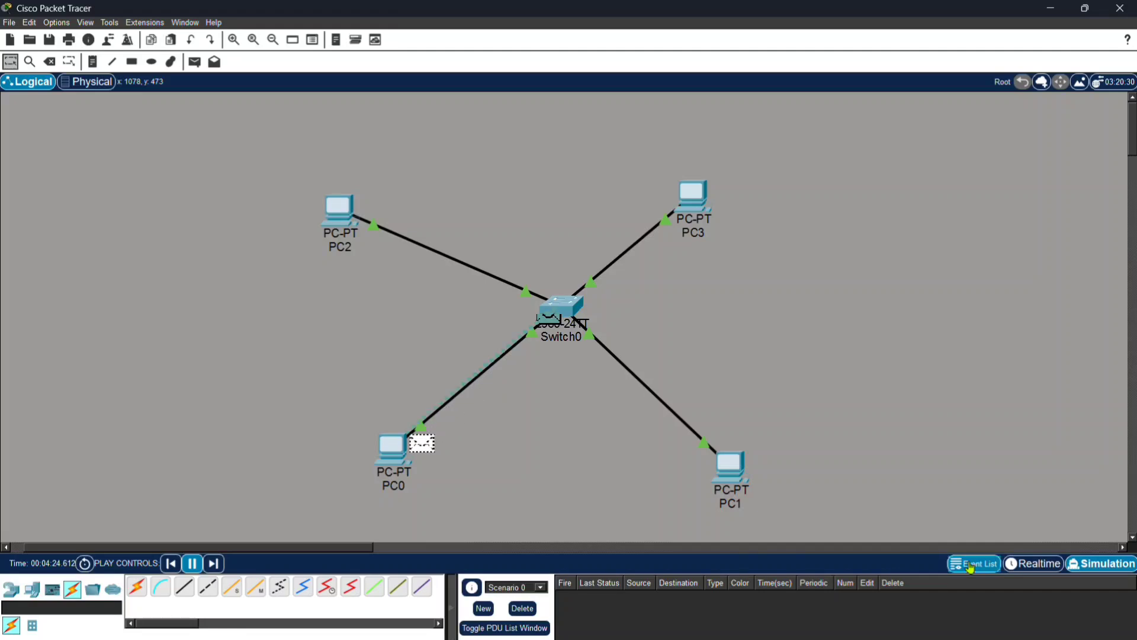
{"action": "left_click", "coordinate": [970, 566]}
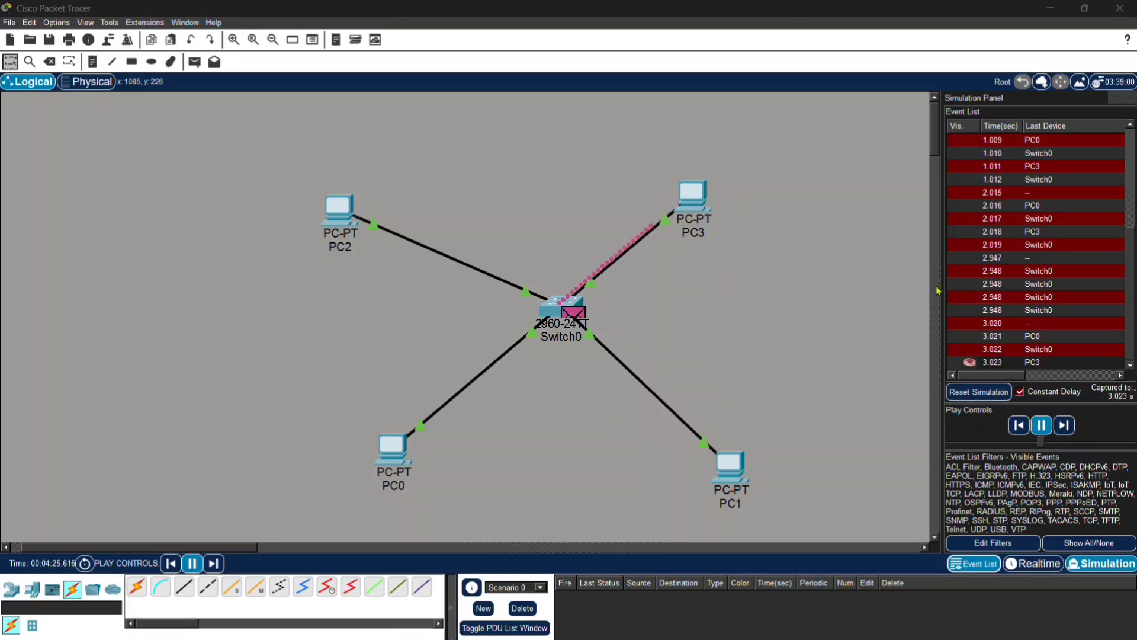
{"action": "left_click_drag", "start_coordinate": [942, 290], "coordinate": [670, 239]}
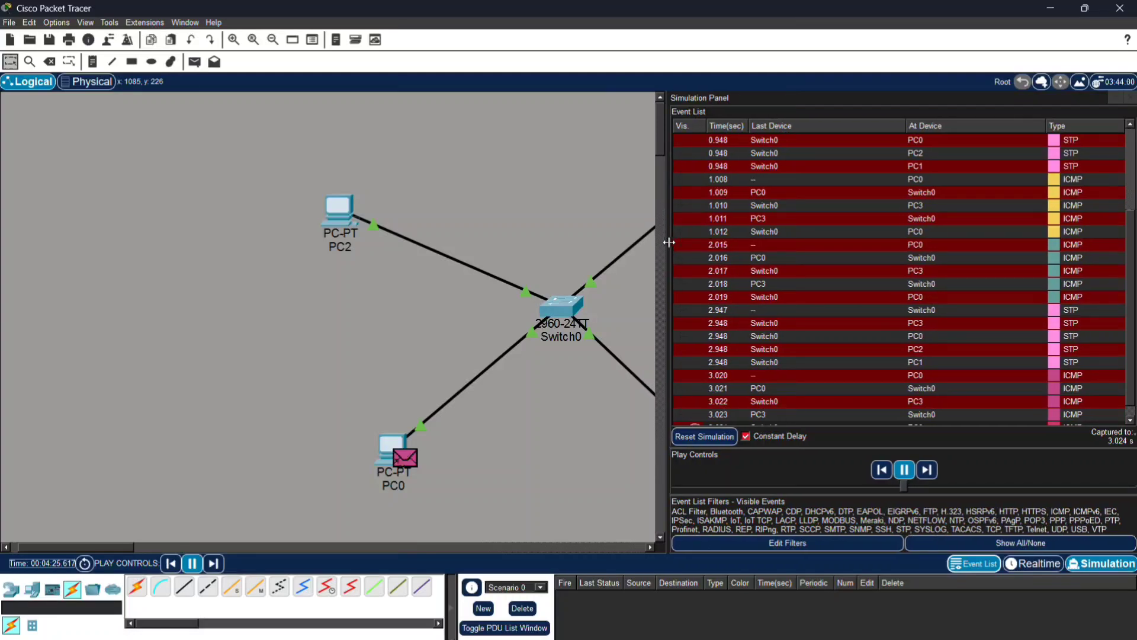